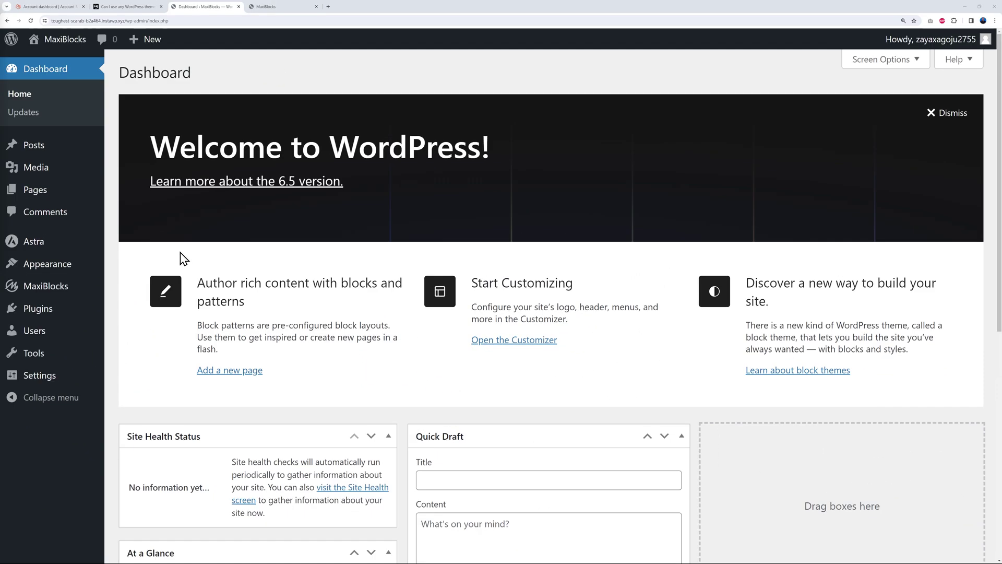
Step: Find Astra in the help article's tested themes list, then view the site's front-end homepage
{"action": "mouse_move", "coordinate": [64, 290]}
{"action": "left_click", "coordinate": [129, 7]}
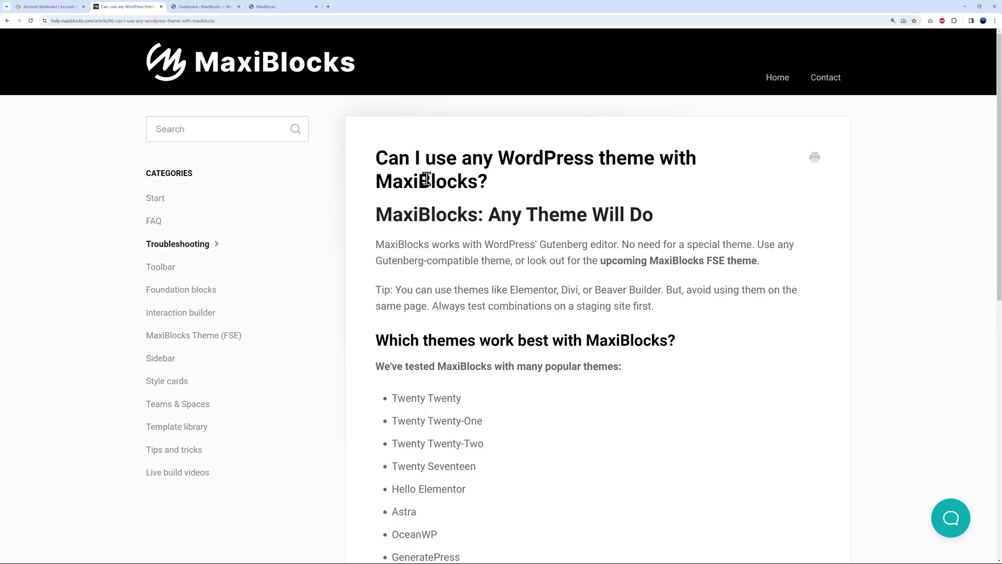
{"action": "scroll", "coordinate": [732, 312], "scroll_direction": "down", "scroll_amount": 4}
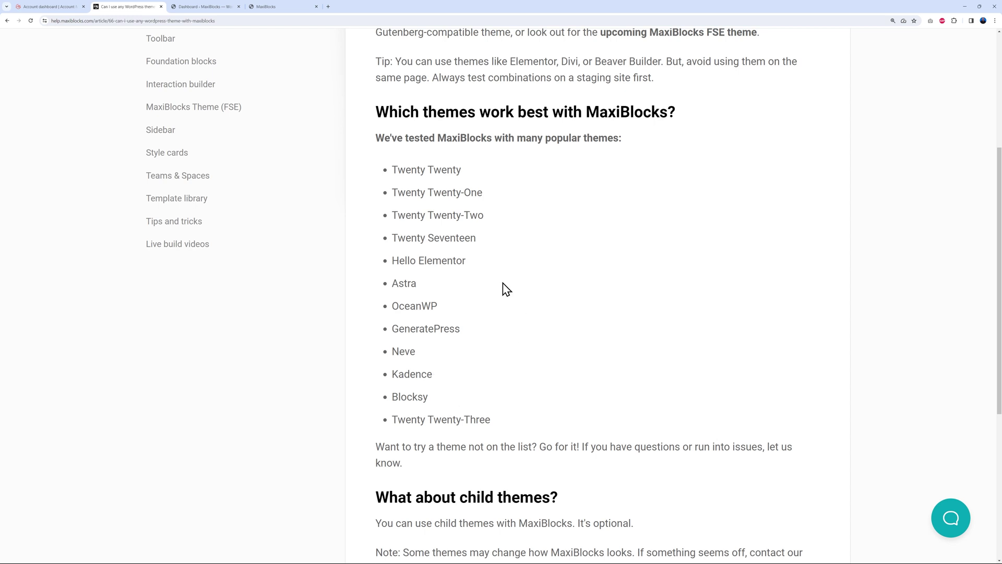
{"action": "double_click", "coordinate": [402, 282]}
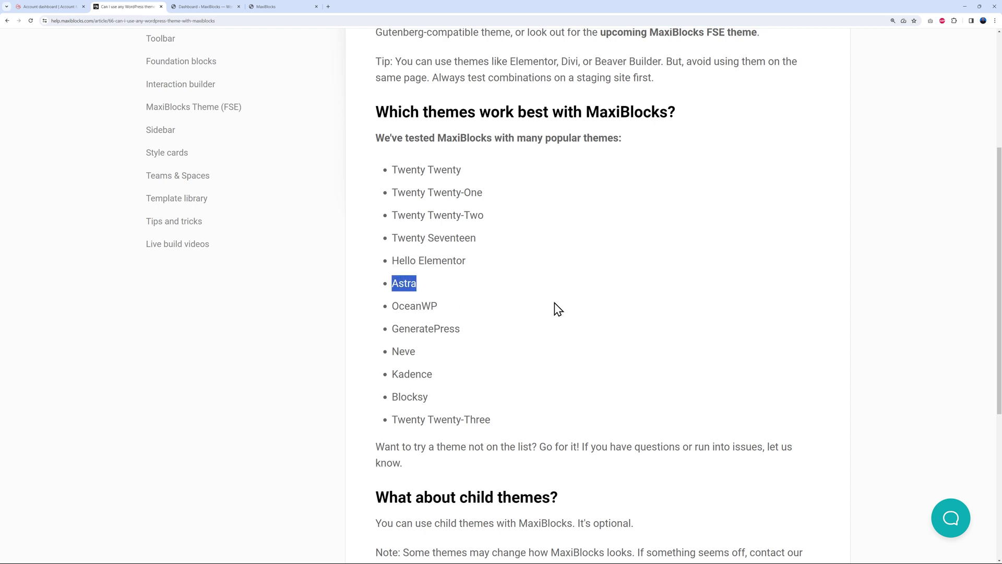
{"action": "left_click", "coordinate": [580, 309]}
{"action": "left_click", "coordinate": [291, 8]}
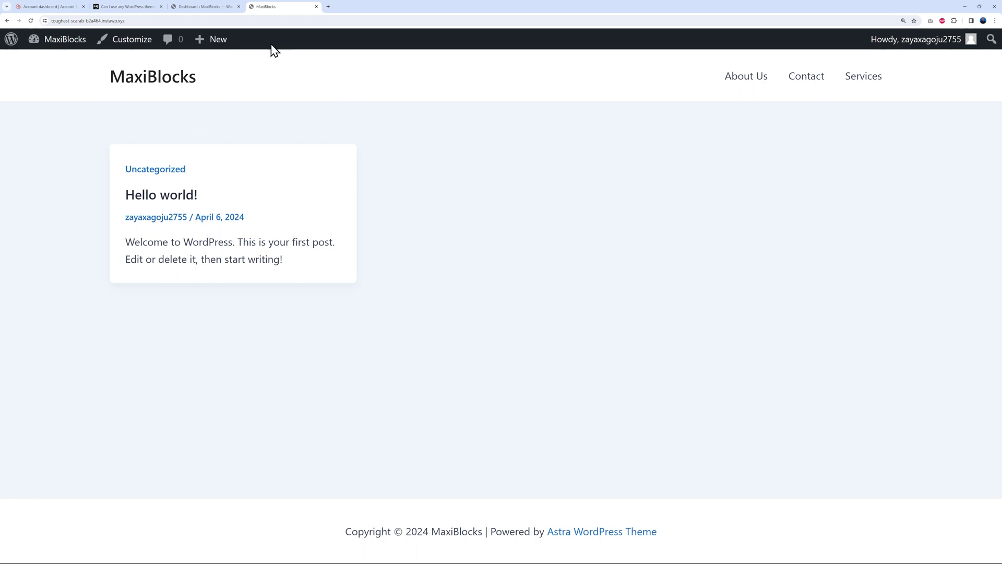
Step: Return to the WordPress admin and show the Pages list with About Us, Contact and Services
{"action": "left_click", "coordinate": [203, 7]}
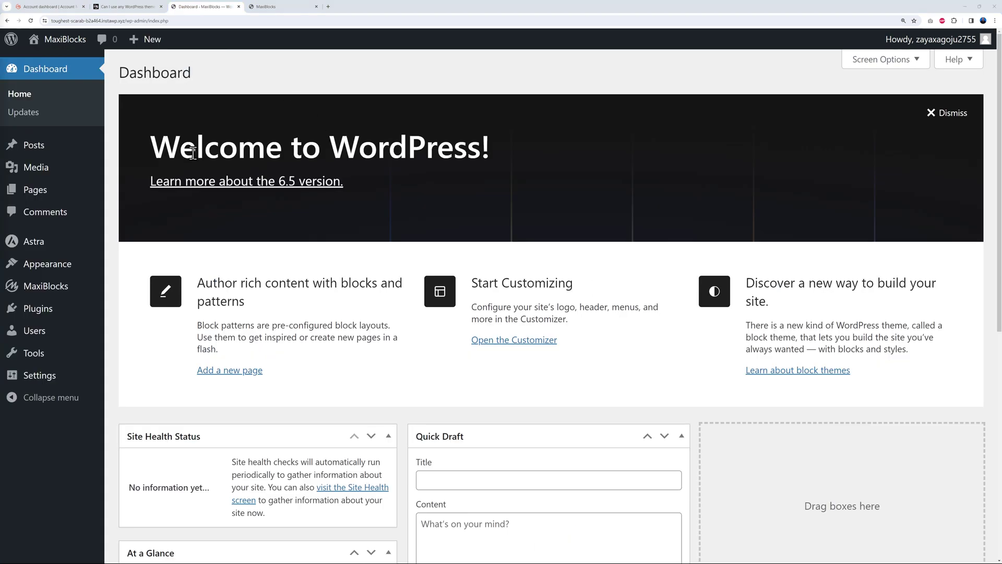
{"action": "left_click", "coordinate": [32, 194]}
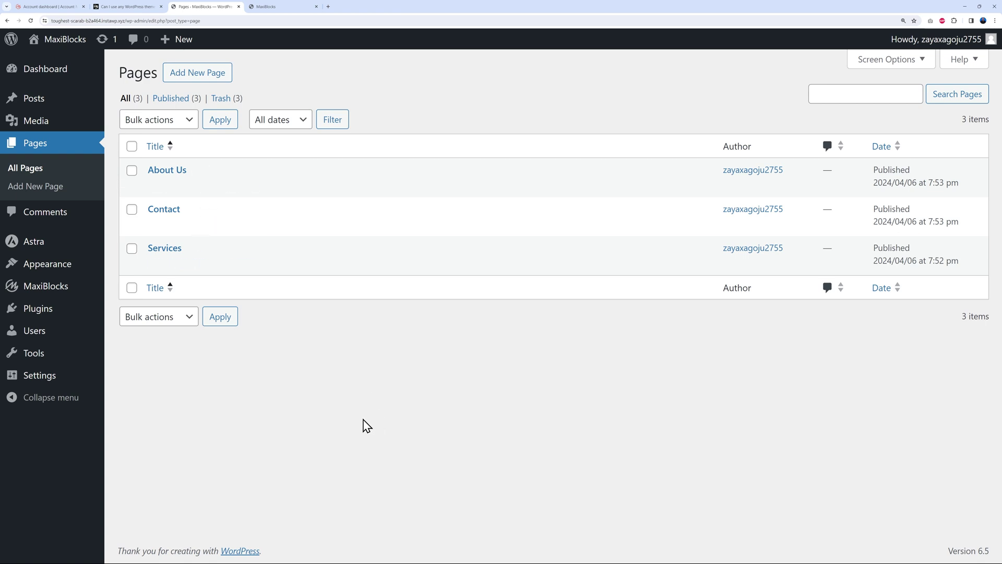
Step: Create a new page titled 'Home Page' and publish it
{"action": "left_click", "coordinate": [219, 82]}
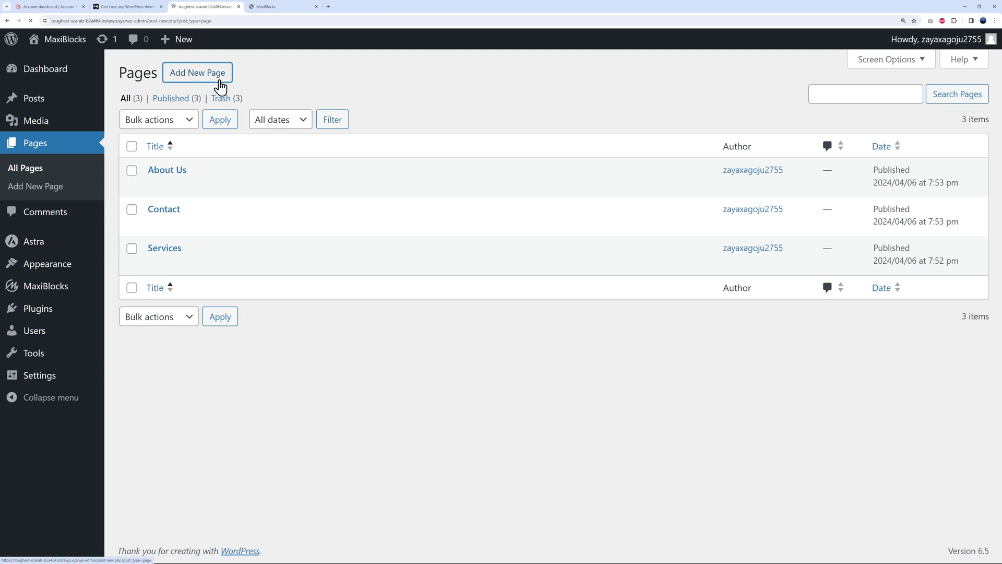
{"action": "type", "text": "Home "}
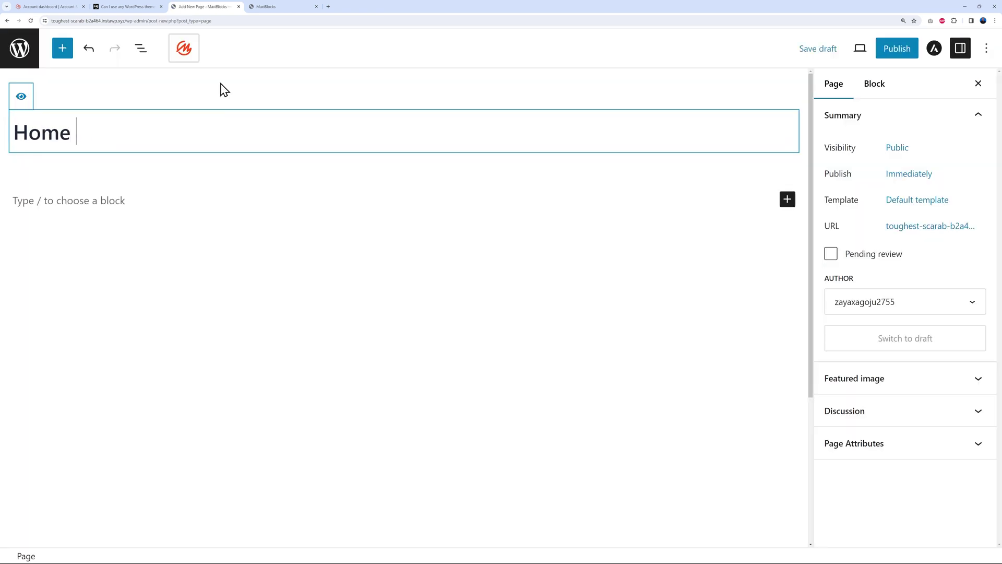
{"action": "type", "text": "Page"}
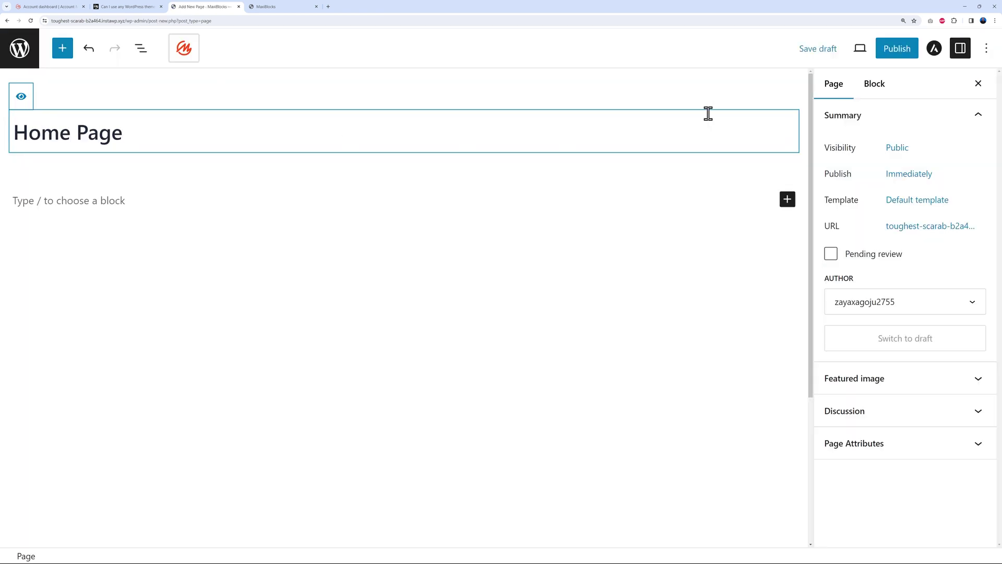
{"action": "left_click", "coordinate": [893, 50]}
{"action": "left_click", "coordinate": [888, 53]}
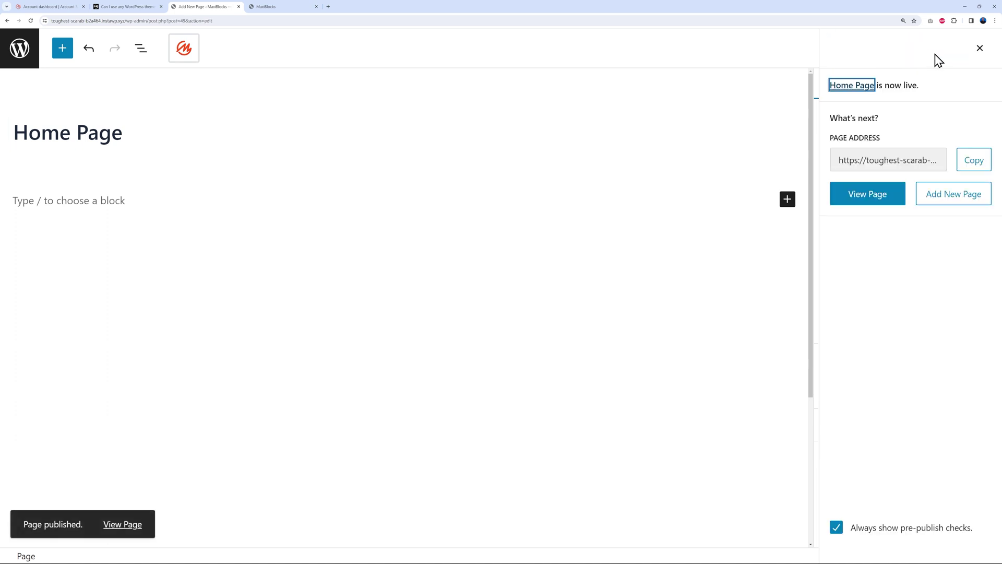
{"action": "left_click", "coordinate": [983, 50]}
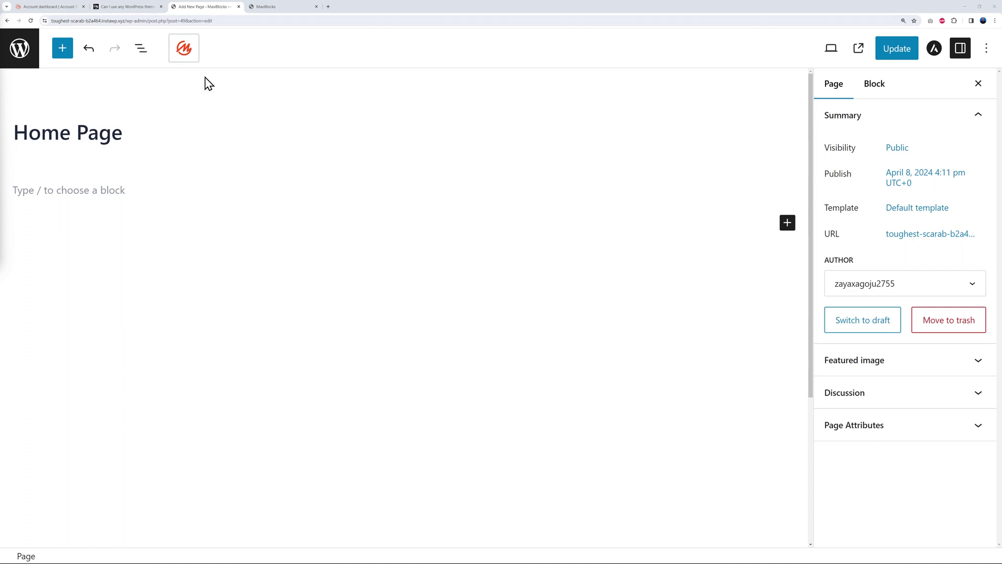
{"action": "left_click", "coordinate": [185, 54]}
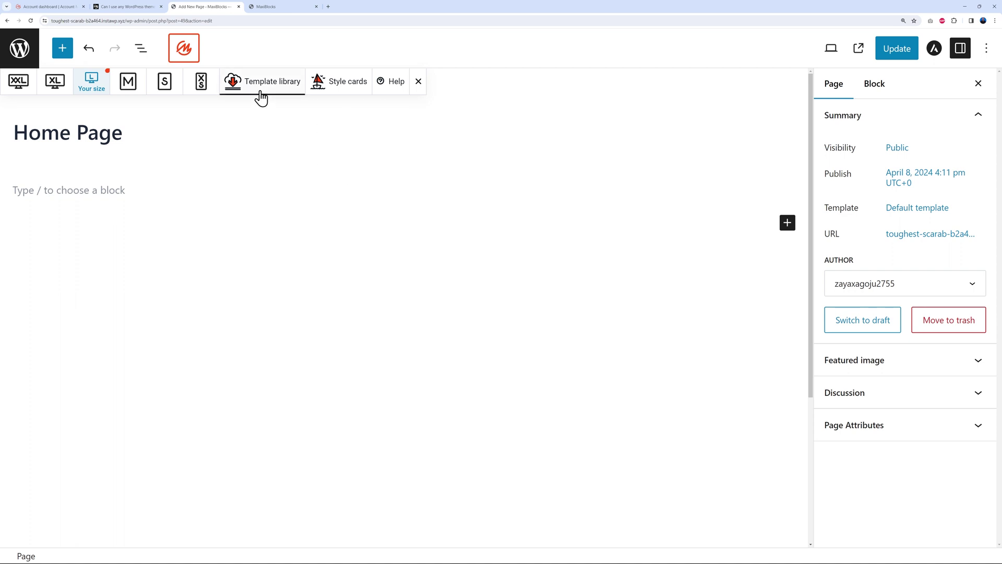
Step: Show the MaxiBlocks style card settings, with Maxi (Default) as the active card
{"action": "left_click", "coordinate": [339, 85]}
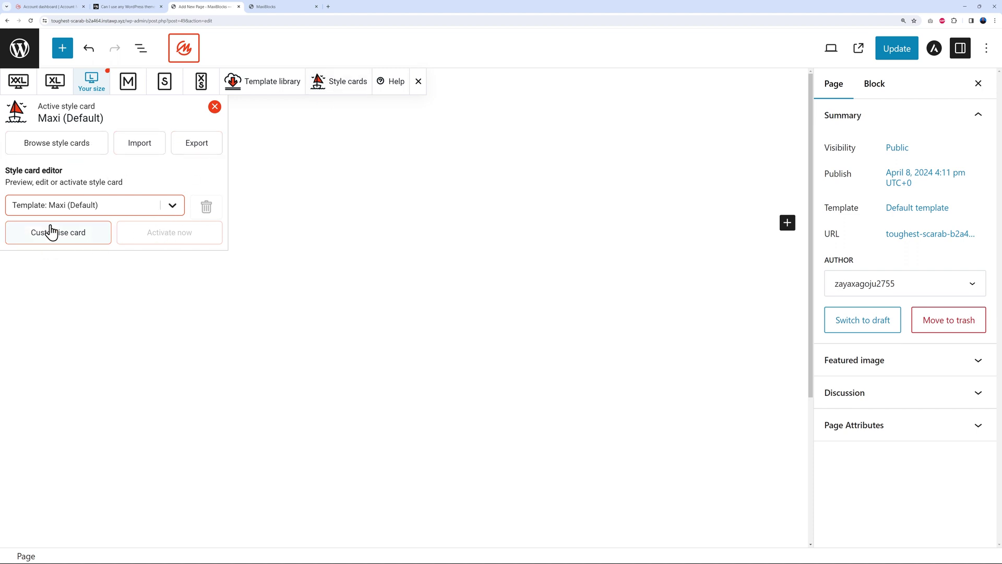
Step: Browse the style cards, preview Wally, then load Brilliant and close the style card settings
{"action": "left_click", "coordinate": [63, 152]}
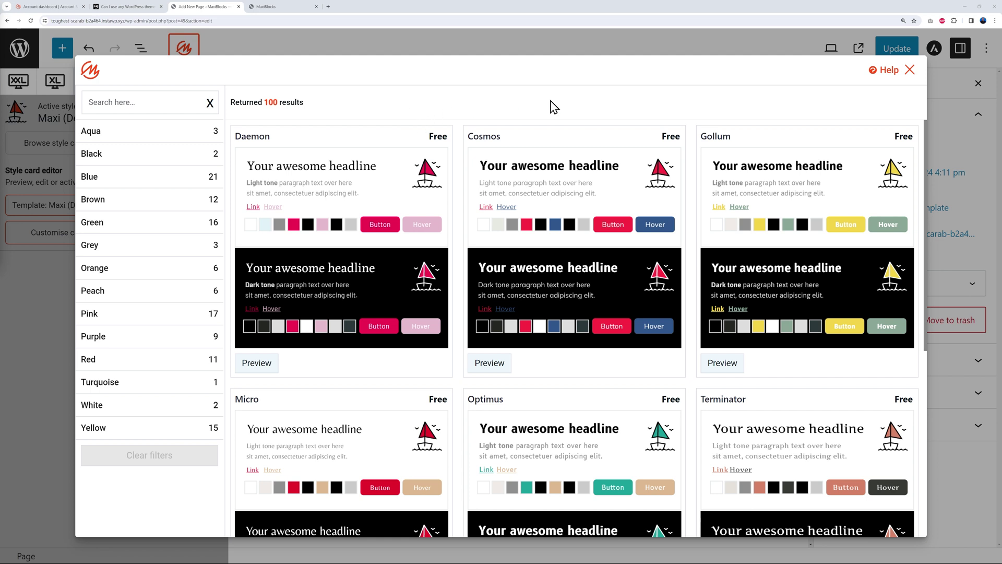
{"action": "scroll", "coordinate": [700, 277], "scroll_direction": "down", "scroll_amount": 6}
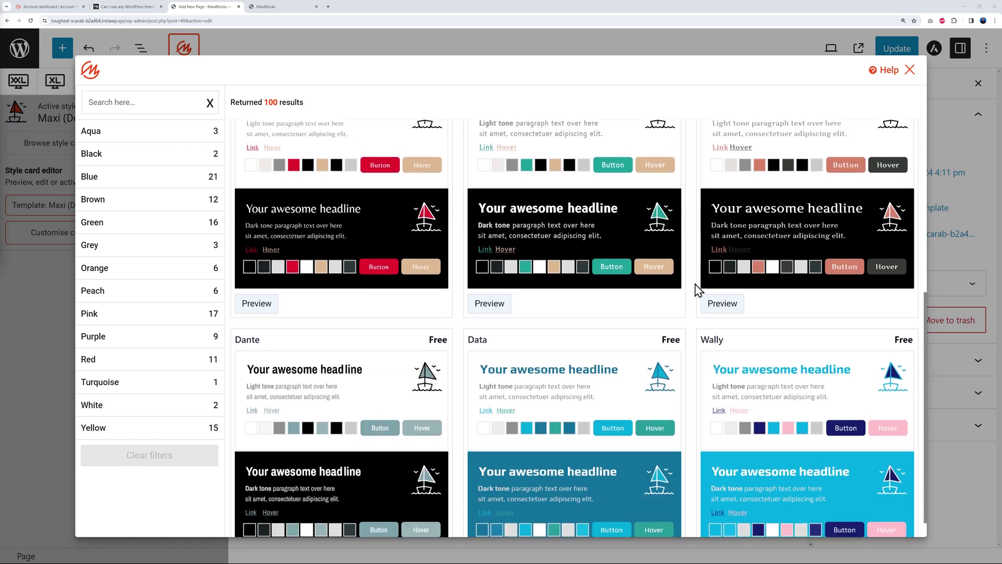
{"action": "scroll", "coordinate": [698, 288], "scroll_direction": "down", "scroll_amount": 4}
{"action": "left_click", "coordinate": [700, 288]}
{"action": "scroll", "coordinate": [692, 376], "scroll_direction": "down", "scroll_amount": 2}
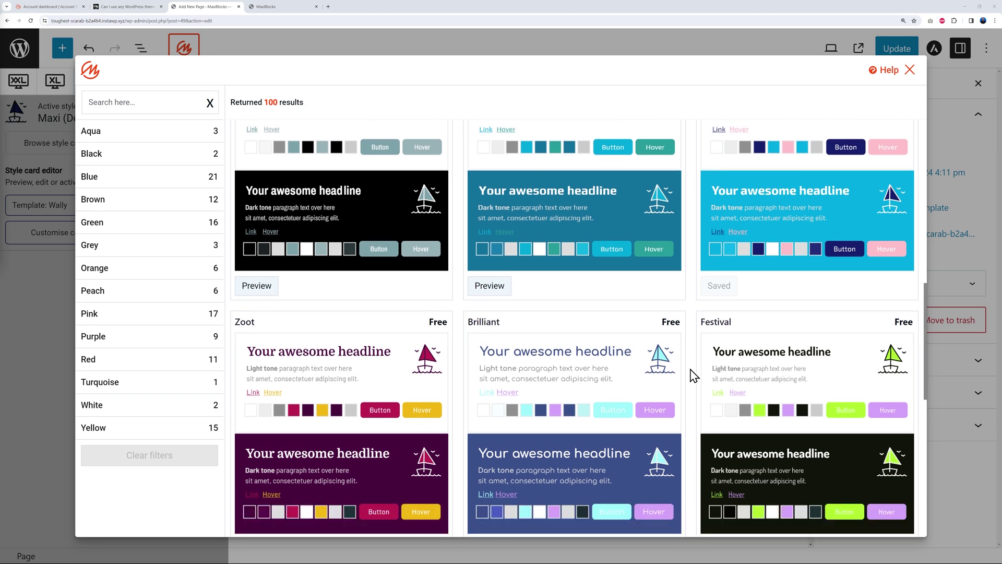
{"action": "scroll", "coordinate": [692, 375], "scroll_direction": "down", "scroll_amount": 1}
{"action": "scroll", "coordinate": [692, 375], "scroll_direction": "up", "scroll_amount": 1}
{"action": "scroll", "coordinate": [692, 374], "scroll_direction": "down", "scroll_amount": 2}
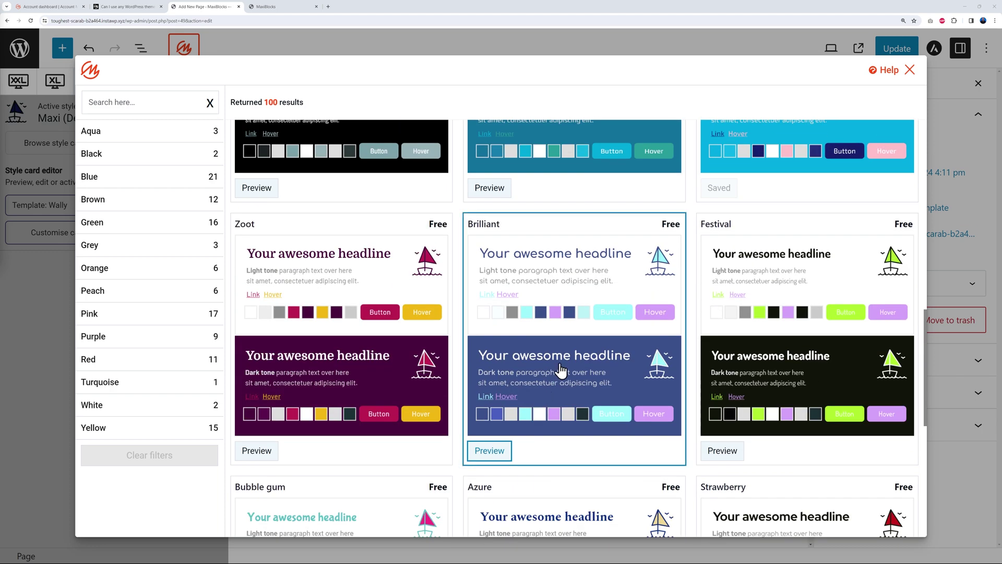
{"action": "left_click", "coordinate": [583, 357]}
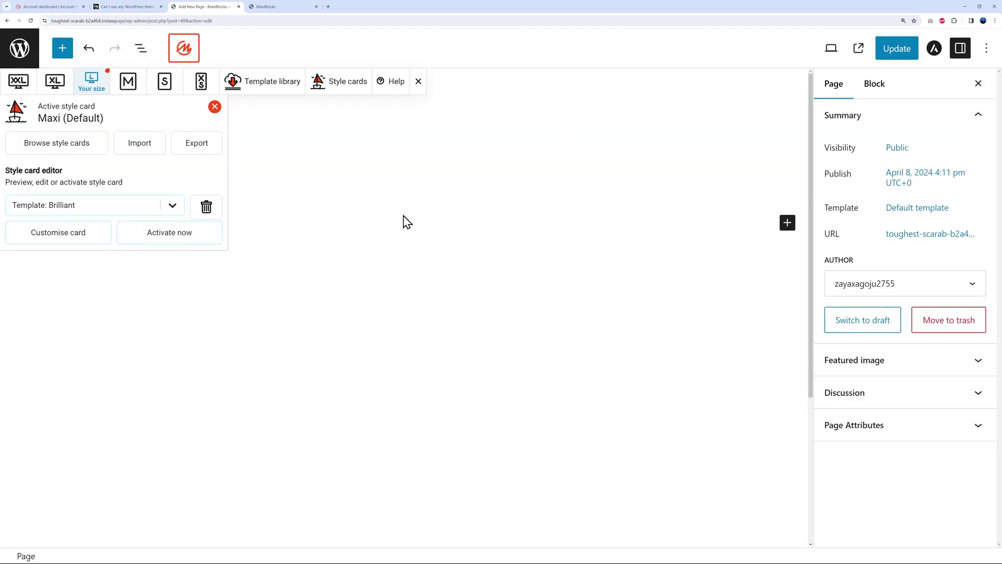
{"action": "left_click", "coordinate": [215, 108]}
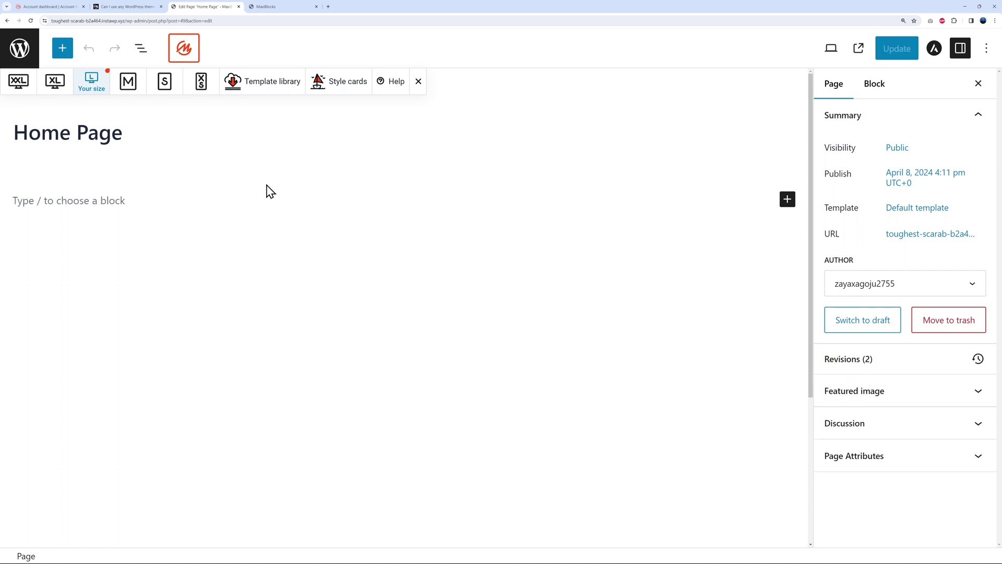
{"action": "left_click", "coordinate": [278, 91]}
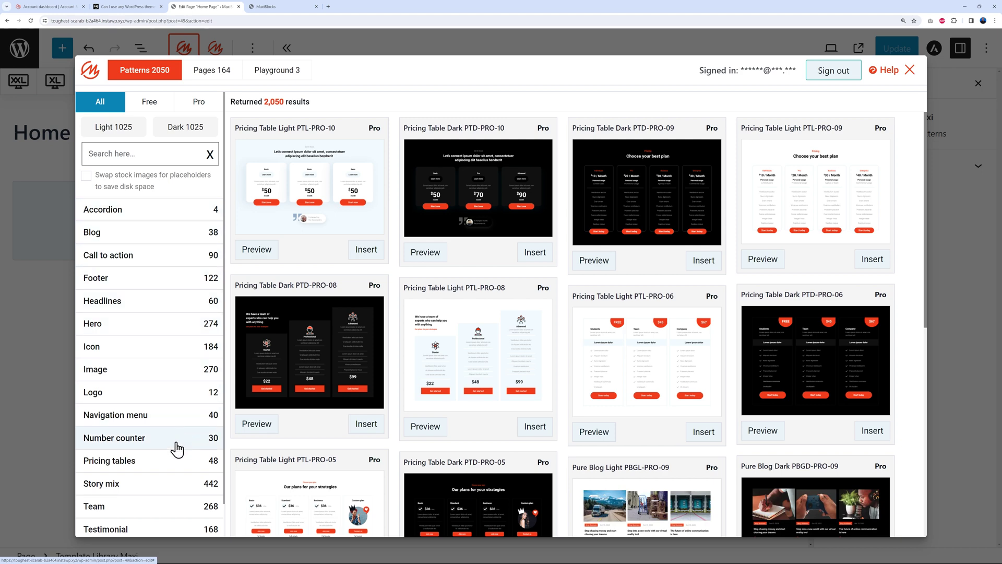
Step: Try the Dark and Light pattern filters, clear them, and filter to the 40 Navigation menu patterns
{"action": "scroll", "coordinate": [179, 448], "scroll_direction": "down", "scroll_amount": 1}
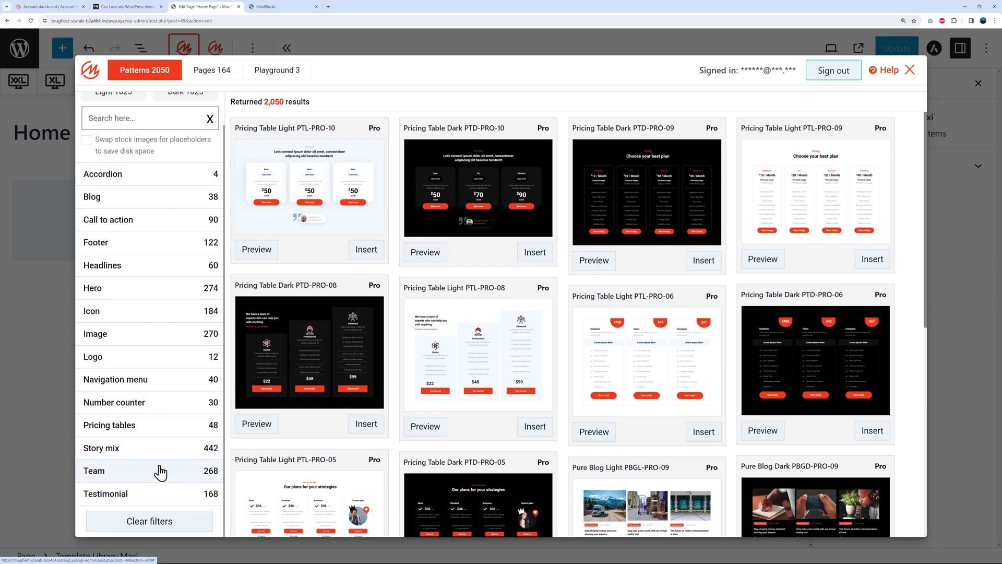
{"action": "scroll", "coordinate": [166, 454], "scroll_direction": "up", "scroll_amount": 1}
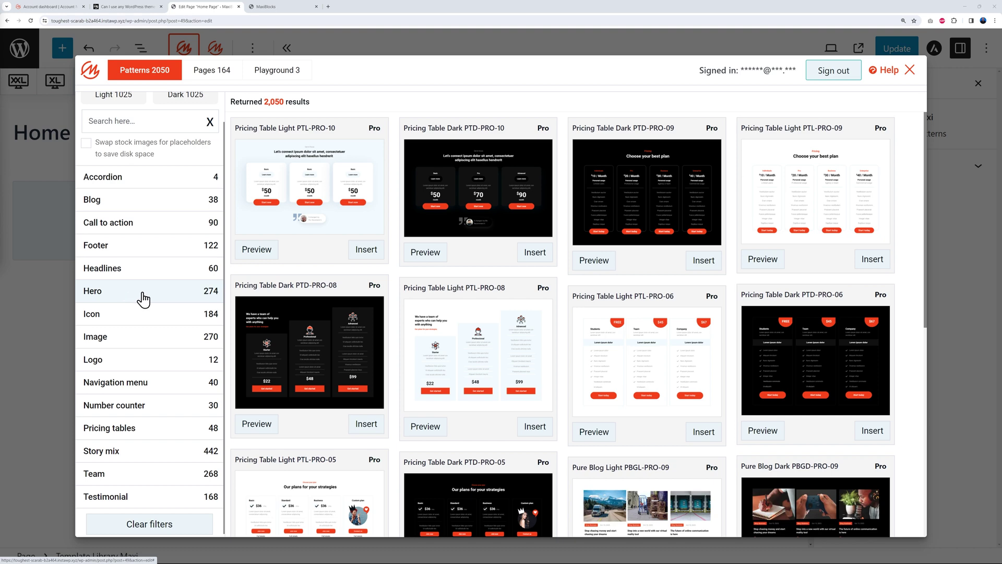
{"action": "scroll", "coordinate": [144, 299], "scroll_direction": "up", "scroll_amount": 1}
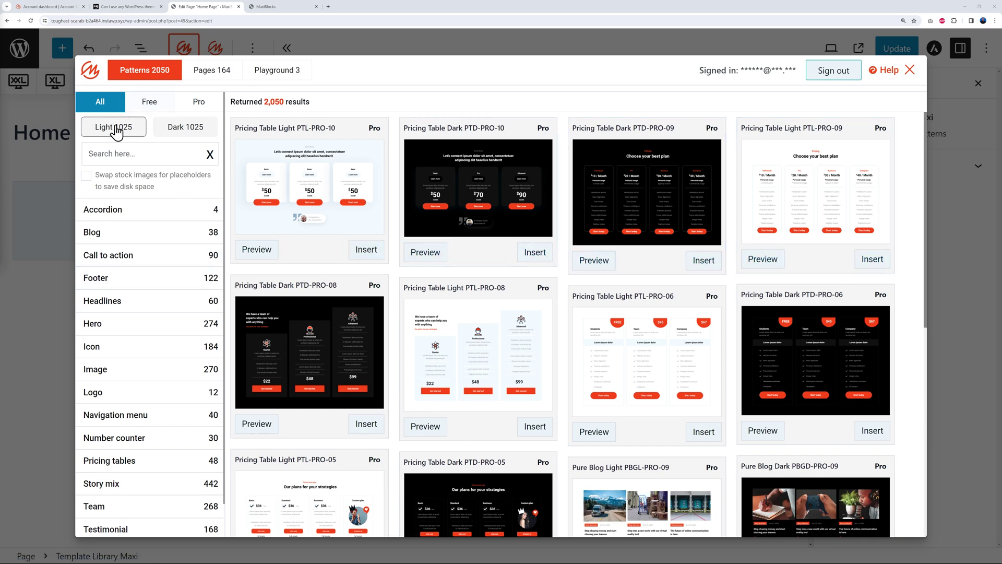
{"action": "left_click", "coordinate": [182, 136]}
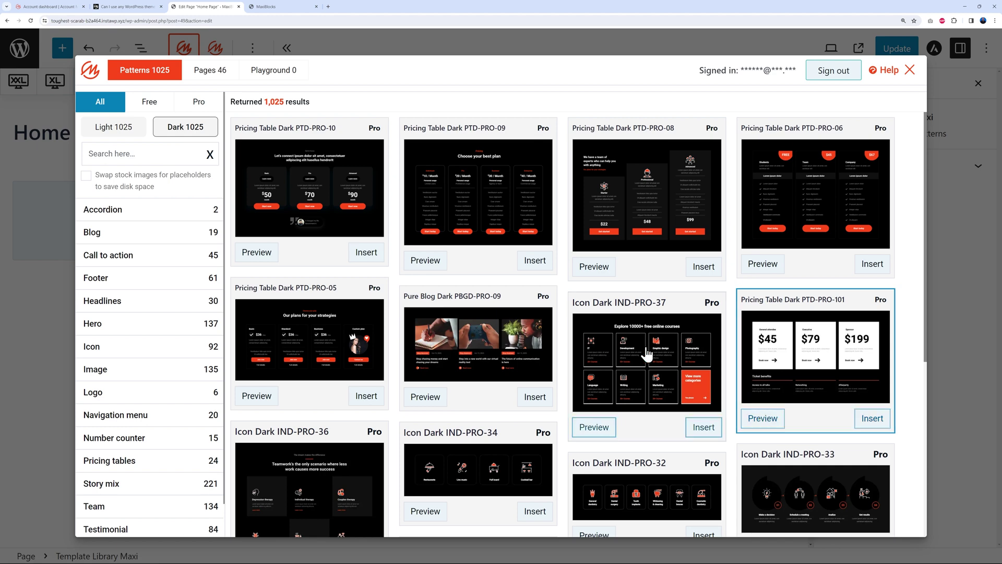
{"action": "left_click", "coordinate": [120, 131]}
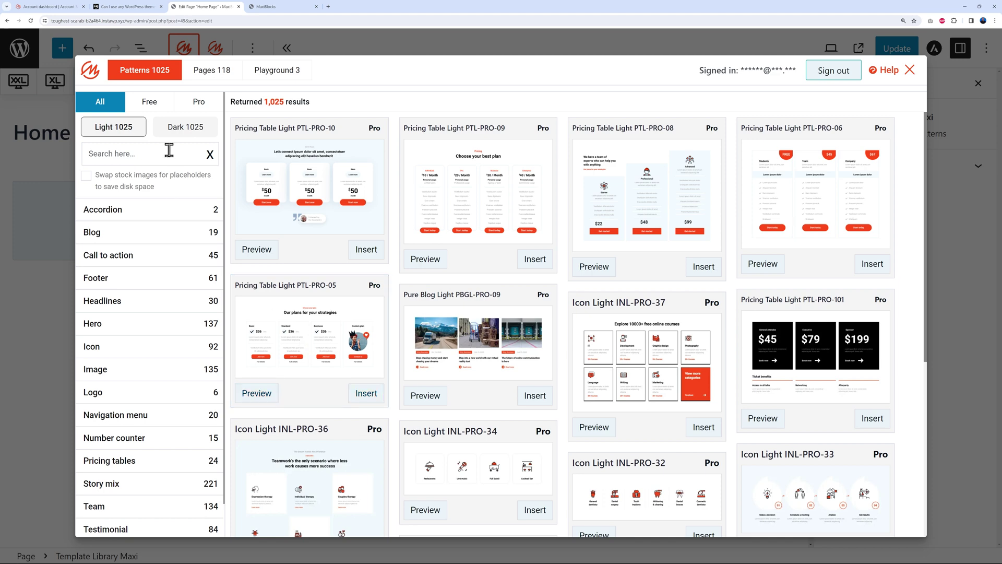
{"action": "left_click", "coordinate": [139, 134]}
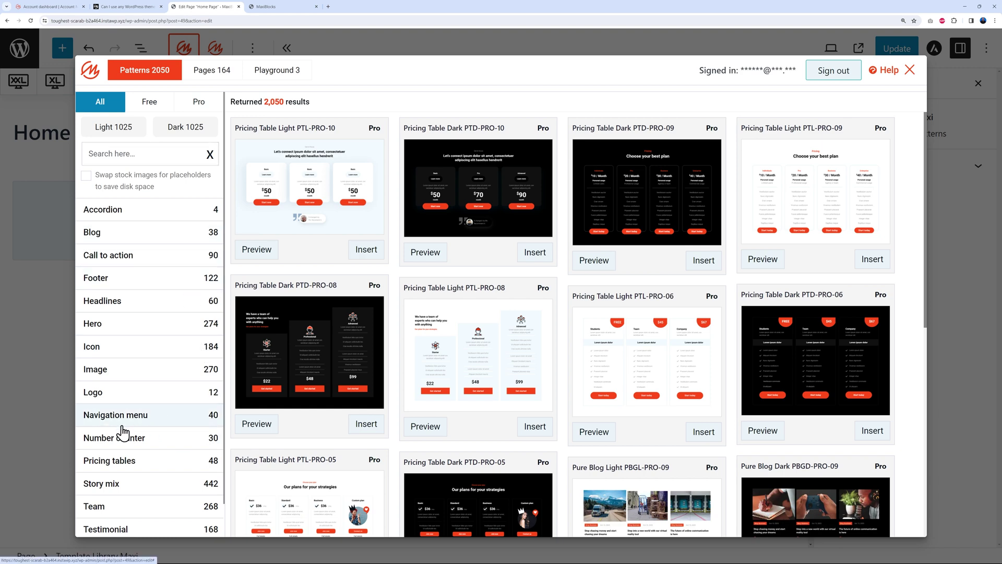
{"action": "left_click", "coordinate": [142, 418]}
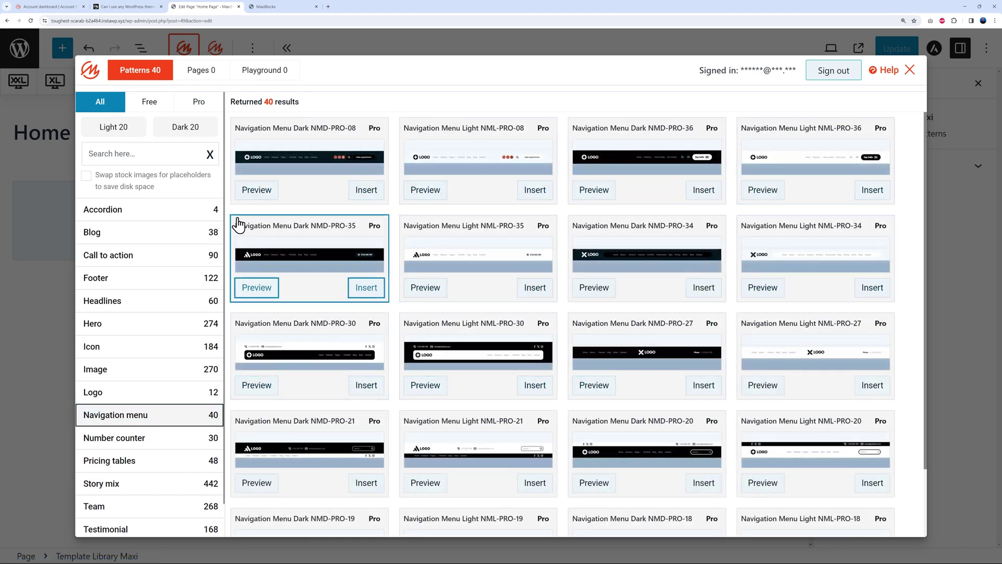
{"action": "left_click", "coordinate": [171, 137]}
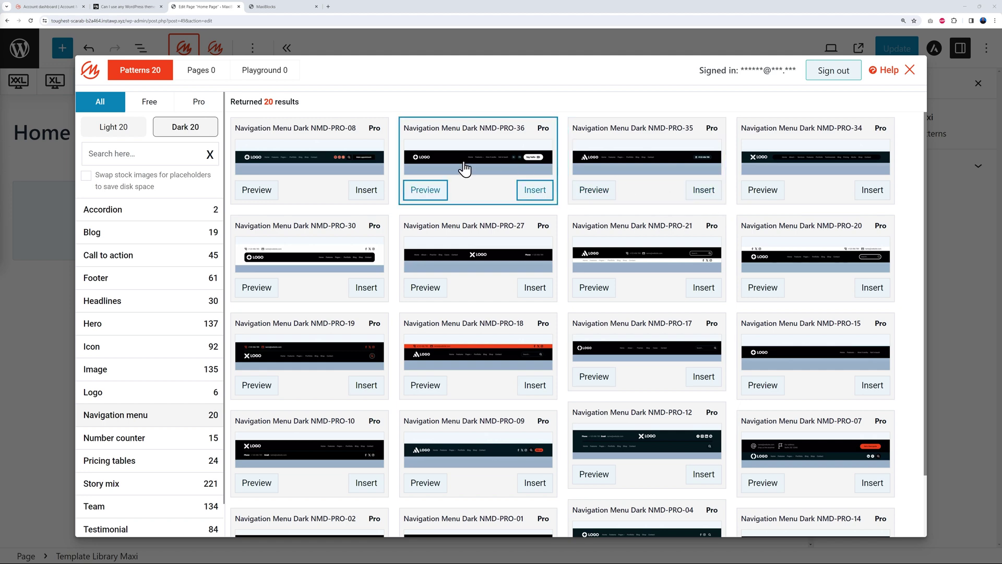
{"action": "left_click", "coordinate": [439, 192]}
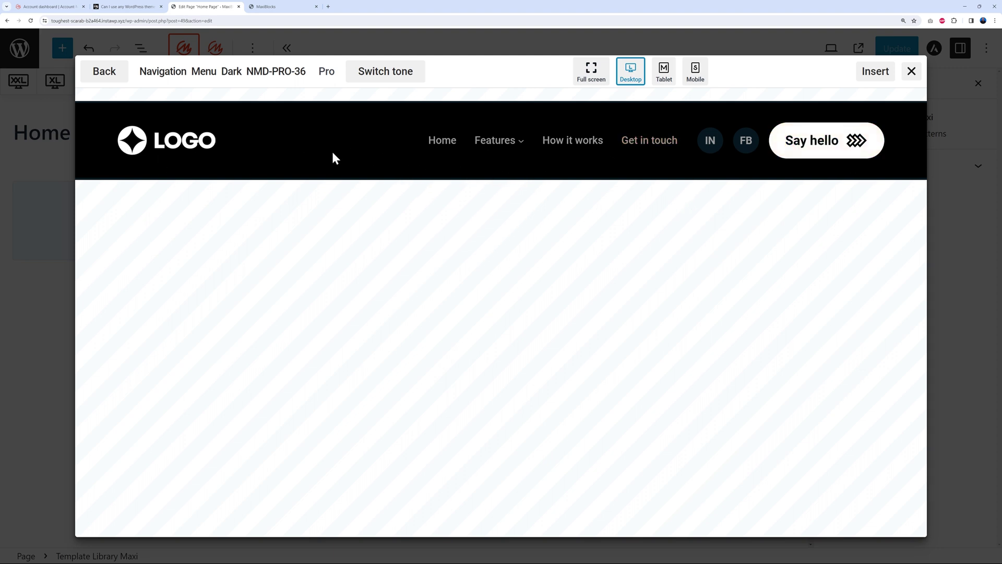
{"action": "left_click", "coordinate": [664, 89]}
{"action": "left_click", "coordinate": [696, 83]}
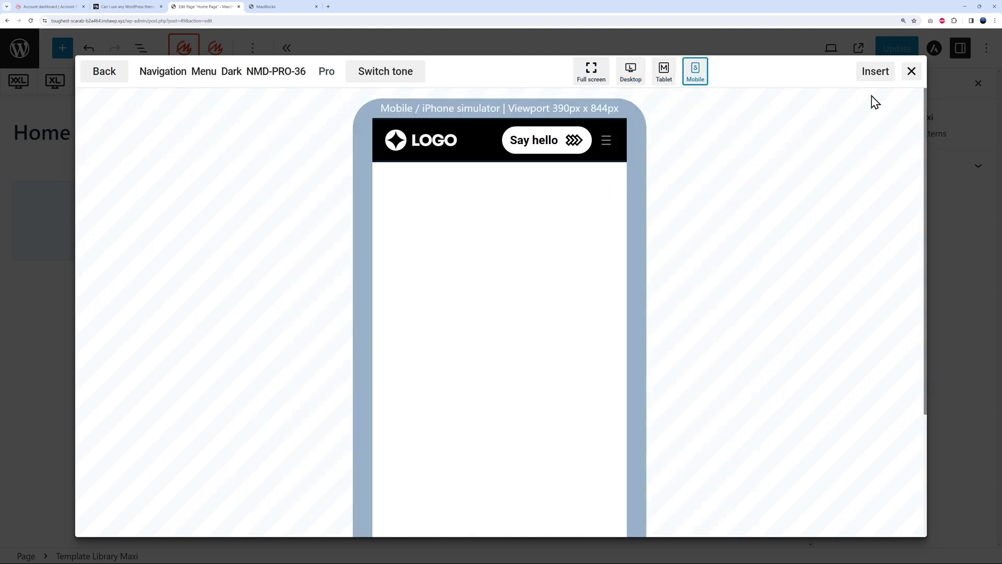
{"action": "left_click", "coordinate": [912, 71]}
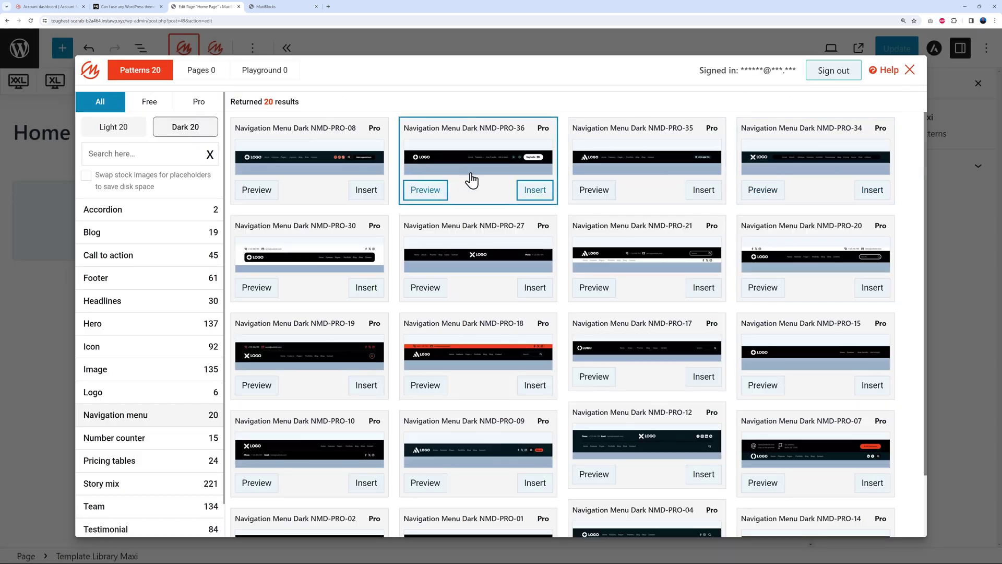
Step: Insert the dark NMD-PRO-36 navigation header and create a new, empty menu in it
{"action": "left_click", "coordinate": [534, 193]}
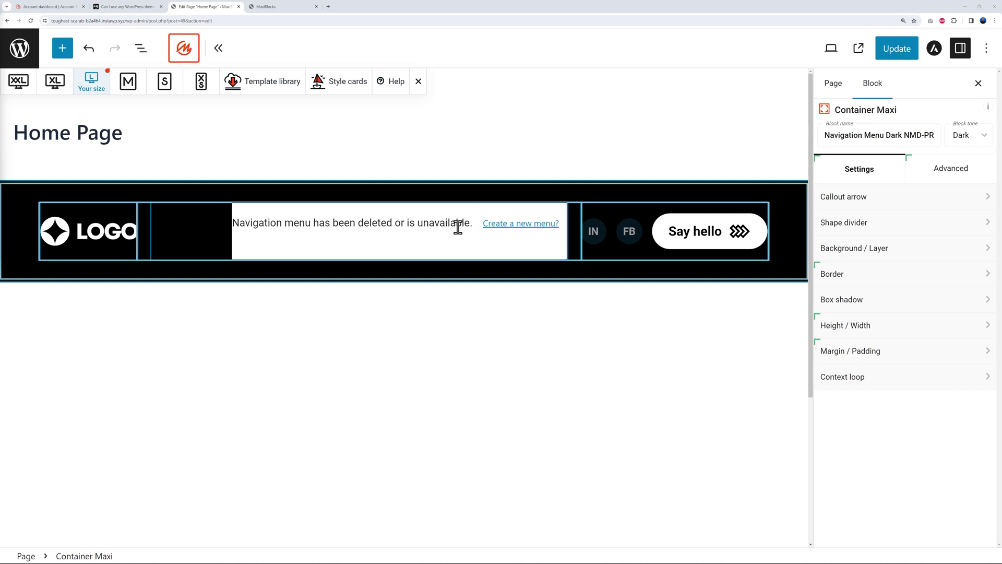
{"action": "left_click", "coordinate": [505, 229]}
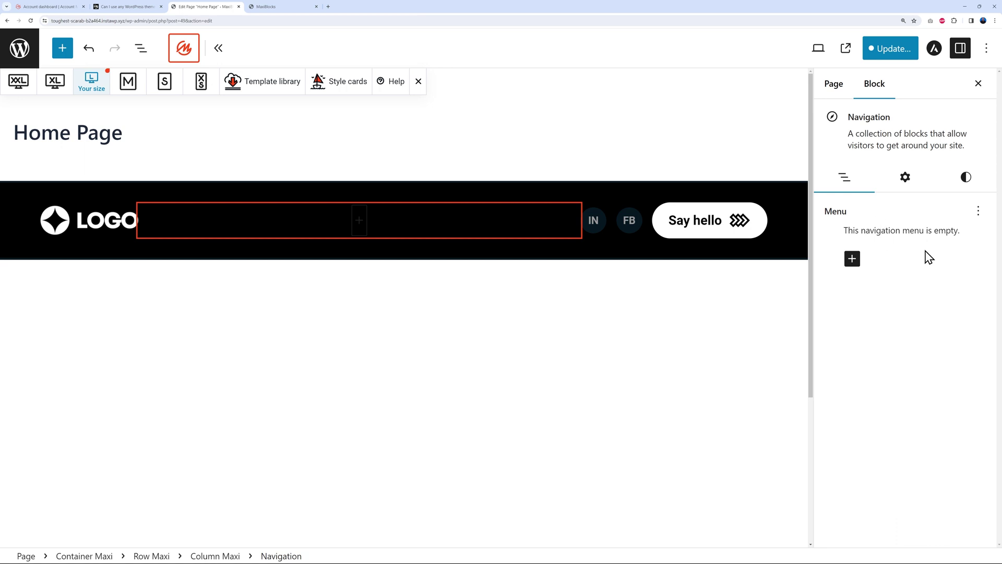
{"action": "left_click", "coordinate": [852, 259]}
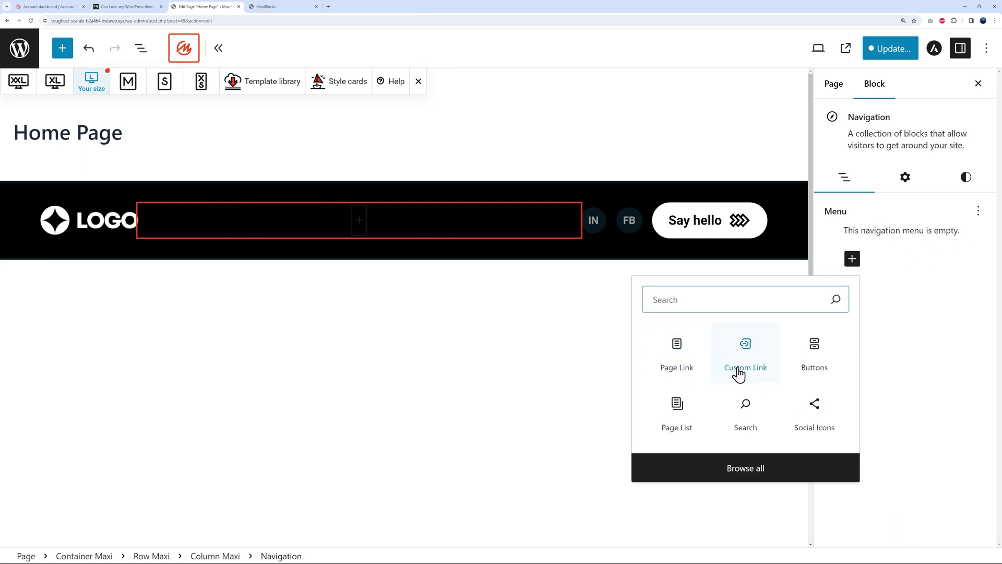
Step: Fill the header menu with a Page List of About Us, Contact, Home Page and Services
{"action": "left_click", "coordinate": [678, 406]}
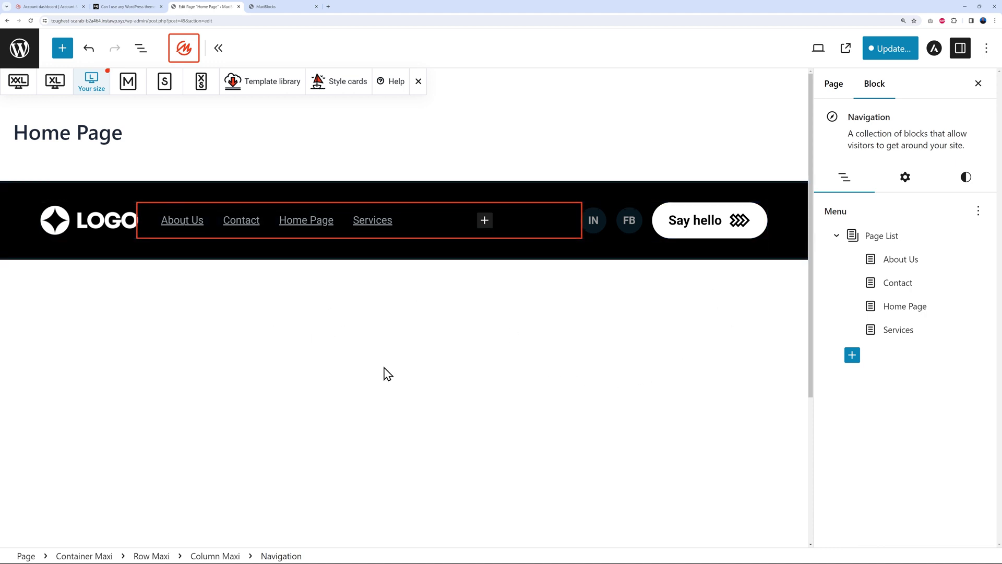
{"action": "left_click", "coordinate": [425, 316]}
{"action": "left_click", "coordinate": [270, 88]}
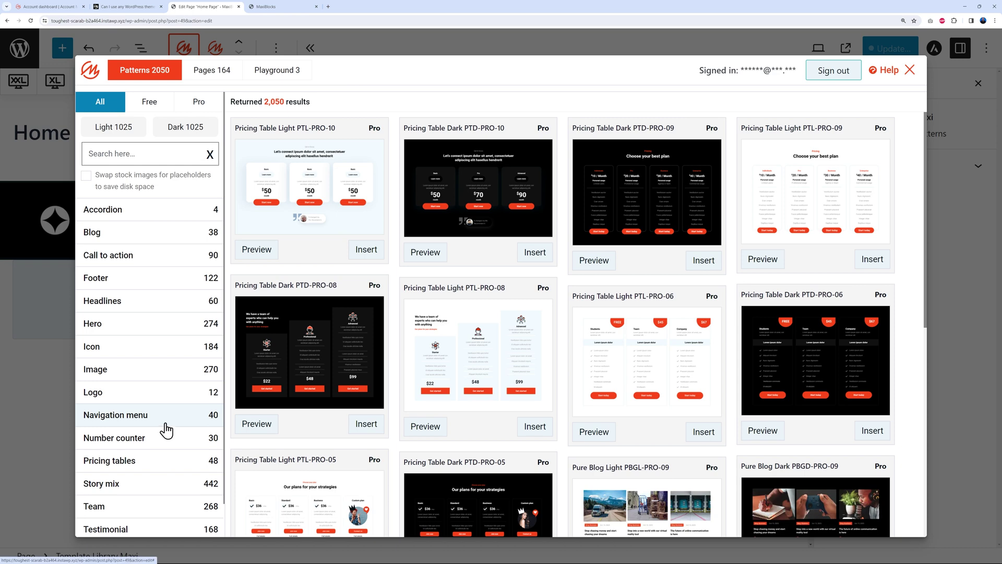
Step: Filter the library to the 274 Hero patterns and insert the dark 'Be awesome' hero HOD-PRO-142
{"action": "left_click", "coordinate": [94, 328]}
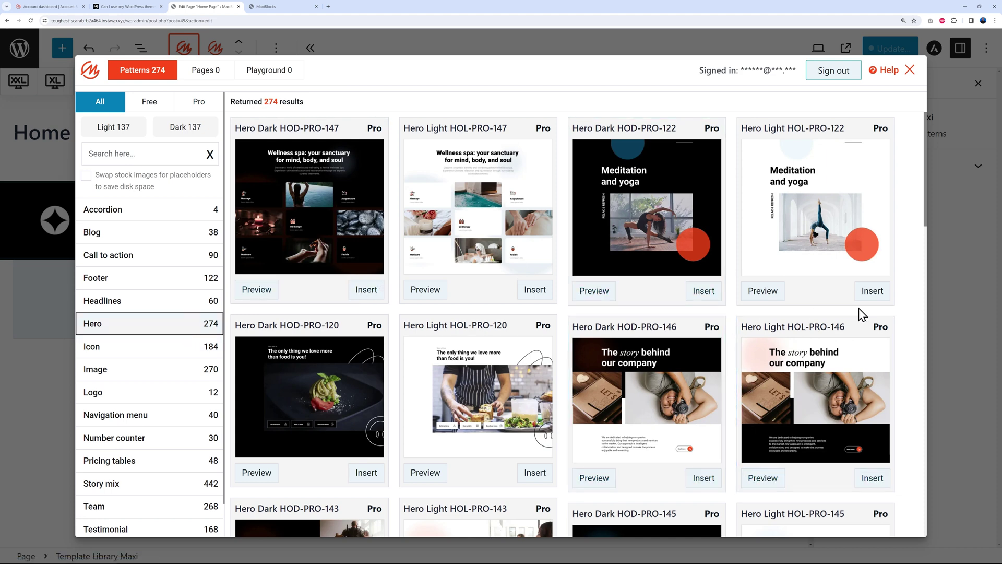
{"action": "scroll", "coordinate": [900, 317], "scroll_direction": "down", "scroll_amount": 5}
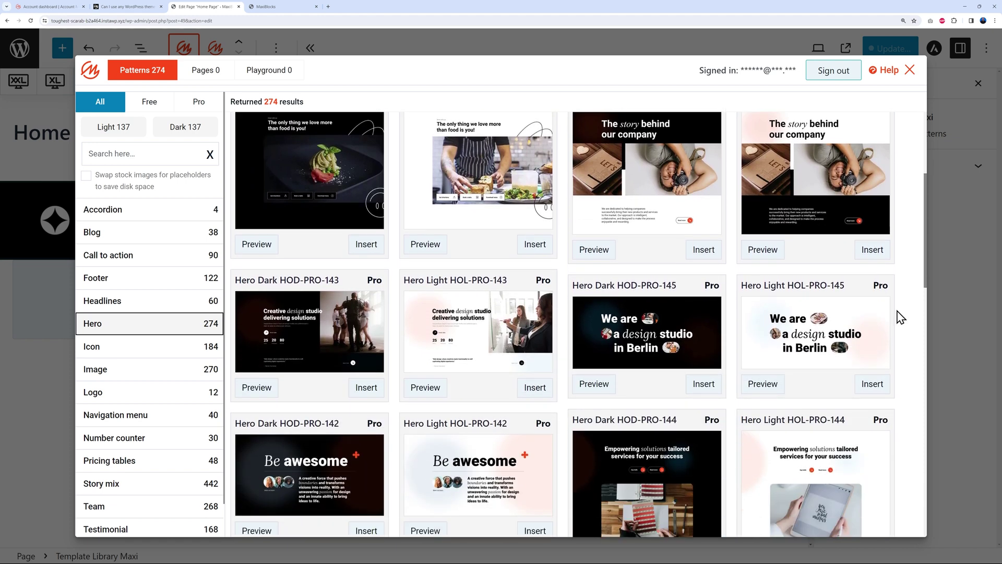
{"action": "scroll", "coordinate": [896, 321], "scroll_direction": "down", "scroll_amount": 1}
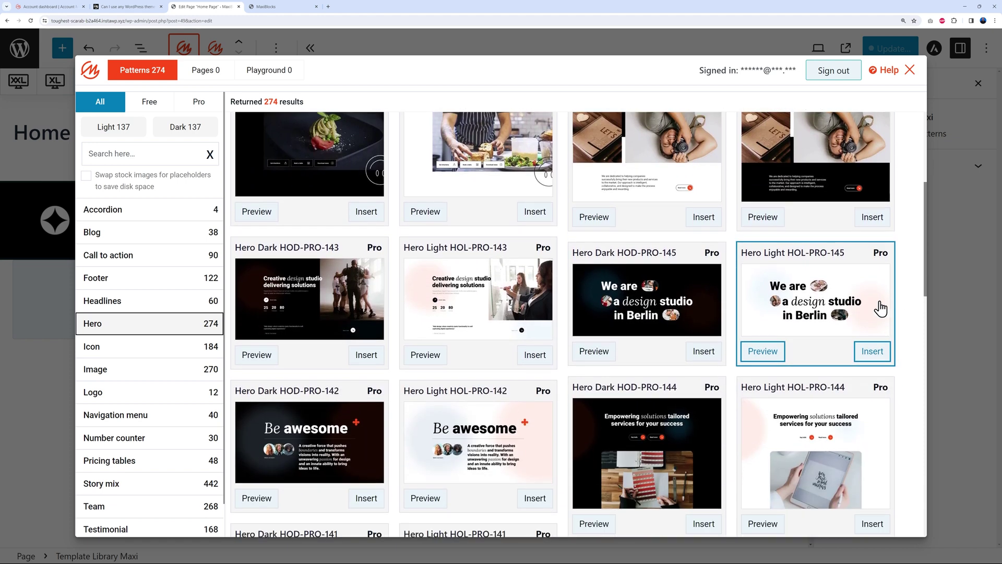
{"action": "scroll", "coordinate": [886, 309], "scroll_direction": "down", "scroll_amount": 5}
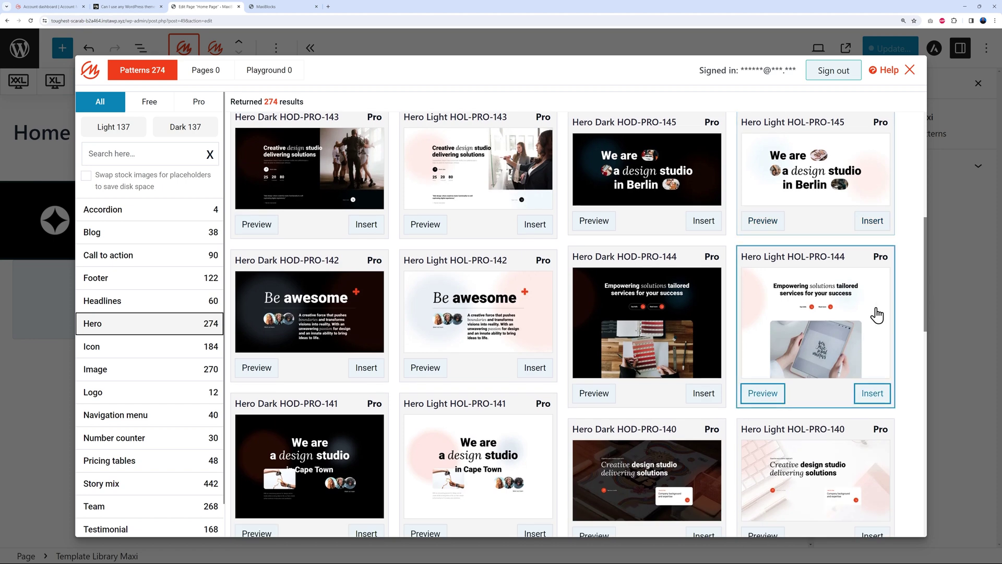
{"action": "left_click", "coordinate": [366, 369]}
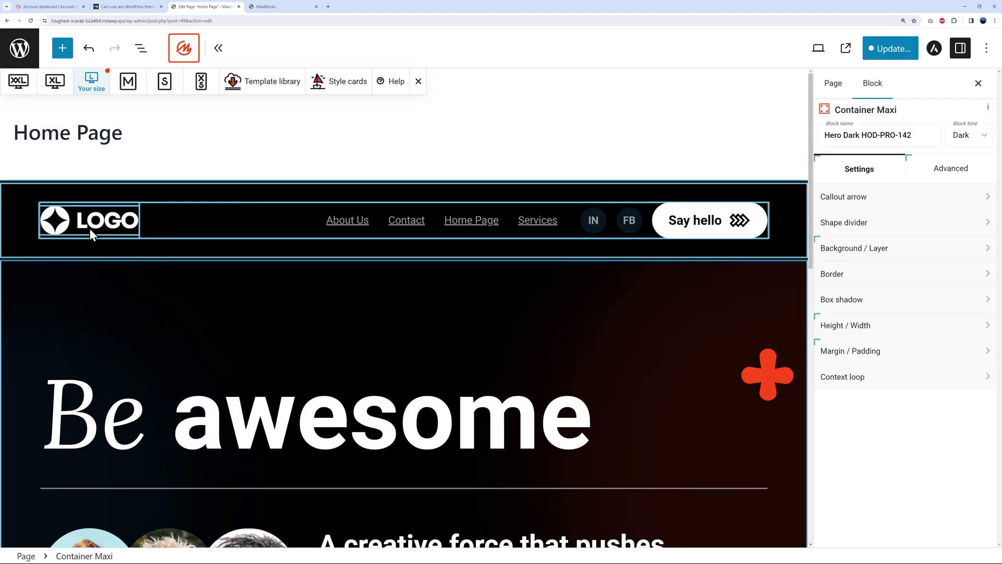
Step: Select the hero's paragraph about pushing creative boundaries, below the team photos
{"action": "scroll", "coordinate": [630, 298], "scroll_direction": "down", "scroll_amount": 4}
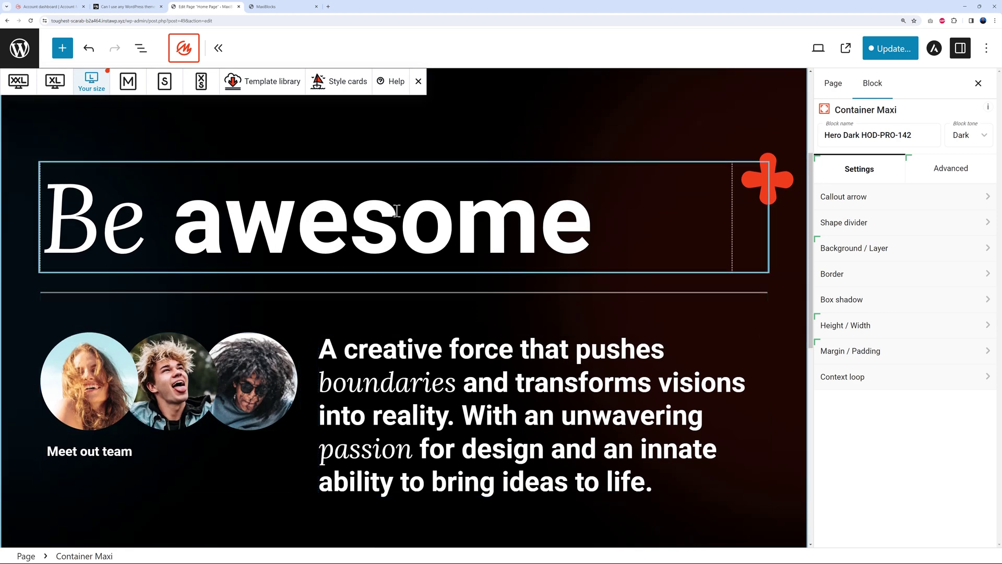
{"action": "left_click", "coordinate": [351, 356]}
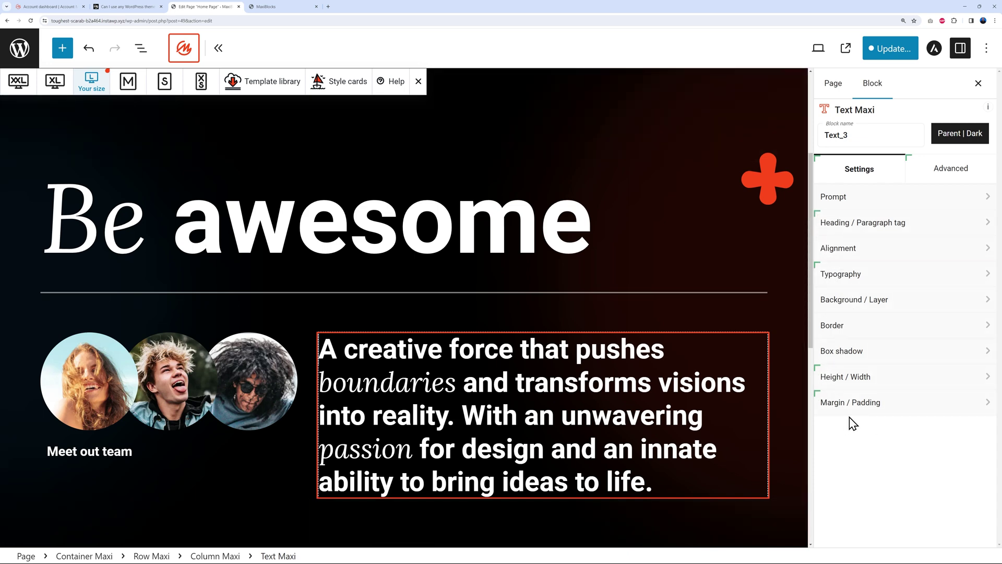
Step: Review the tagline's Height / Width and Heading / Paragraph tag settings in the sidebar
{"action": "left_click", "coordinate": [860, 380]}
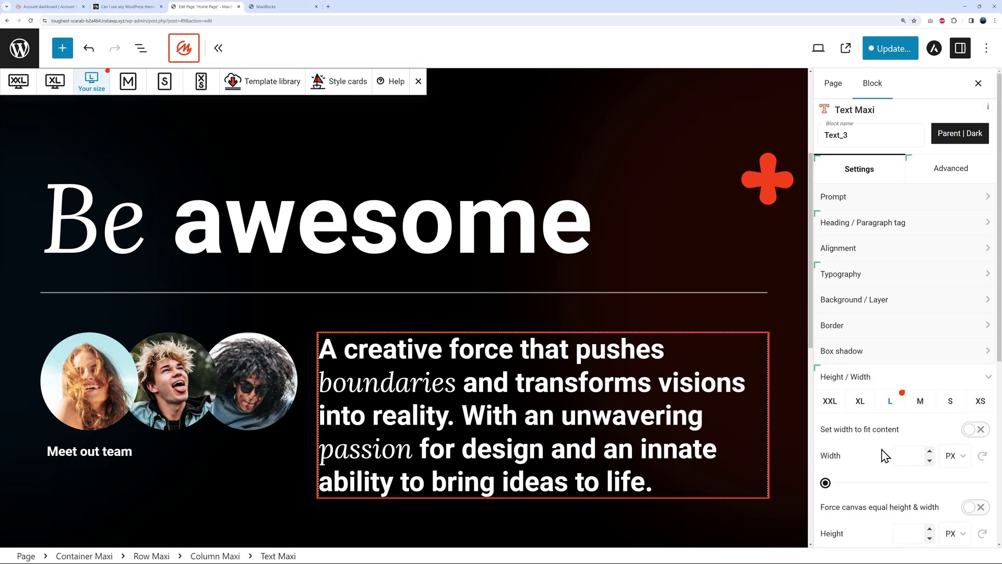
{"action": "scroll", "coordinate": [883, 454], "scroll_direction": "down", "scroll_amount": 2}
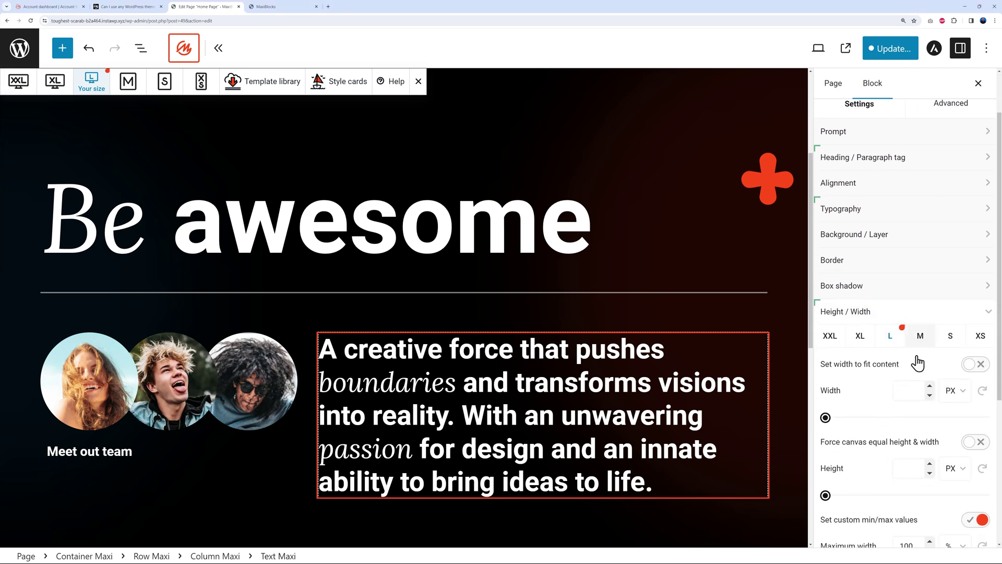
{"action": "scroll", "coordinate": [953, 417], "scroll_direction": "down", "scroll_amount": 4}
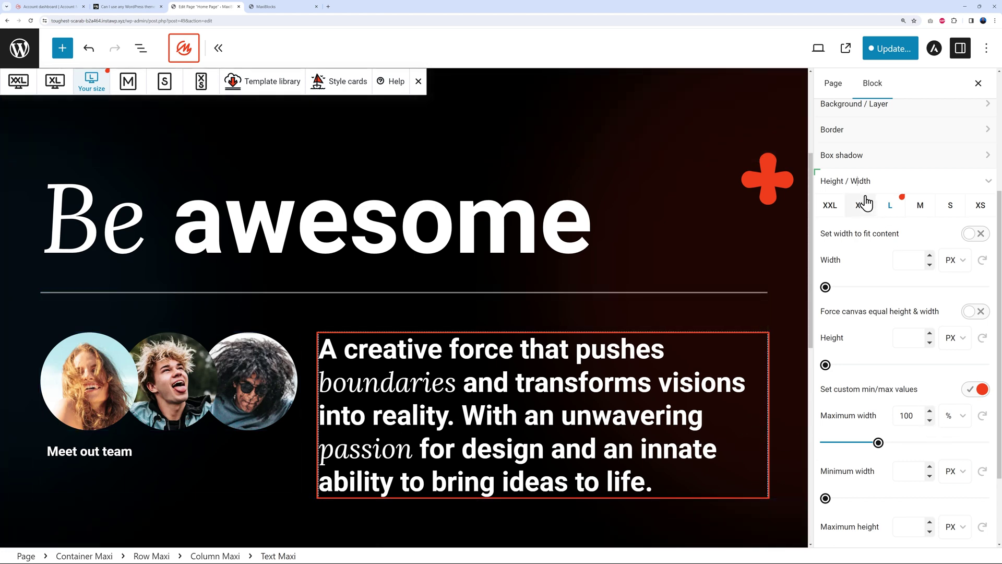
{"action": "left_click", "coordinate": [844, 181]}
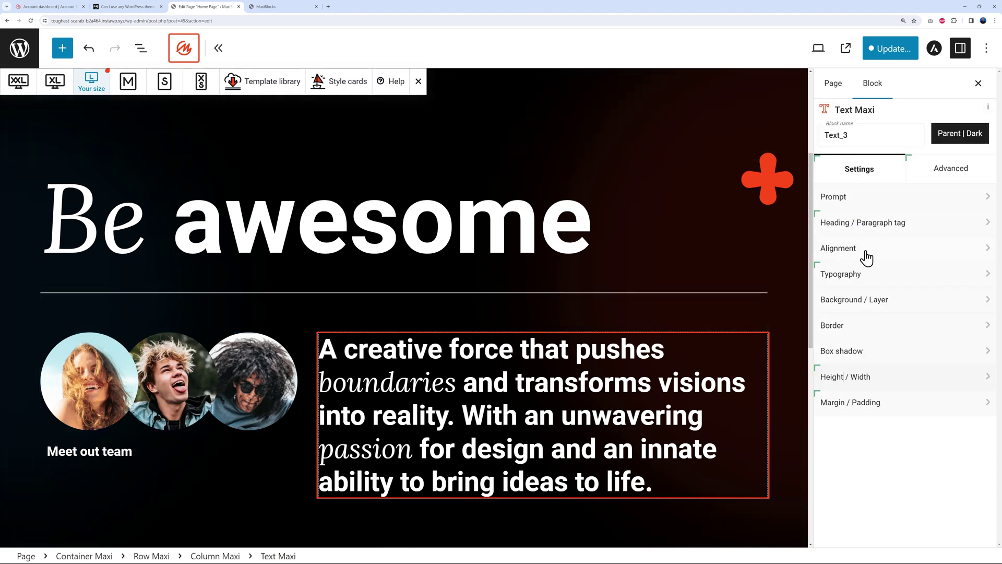
{"action": "left_click", "coordinate": [844, 224]}
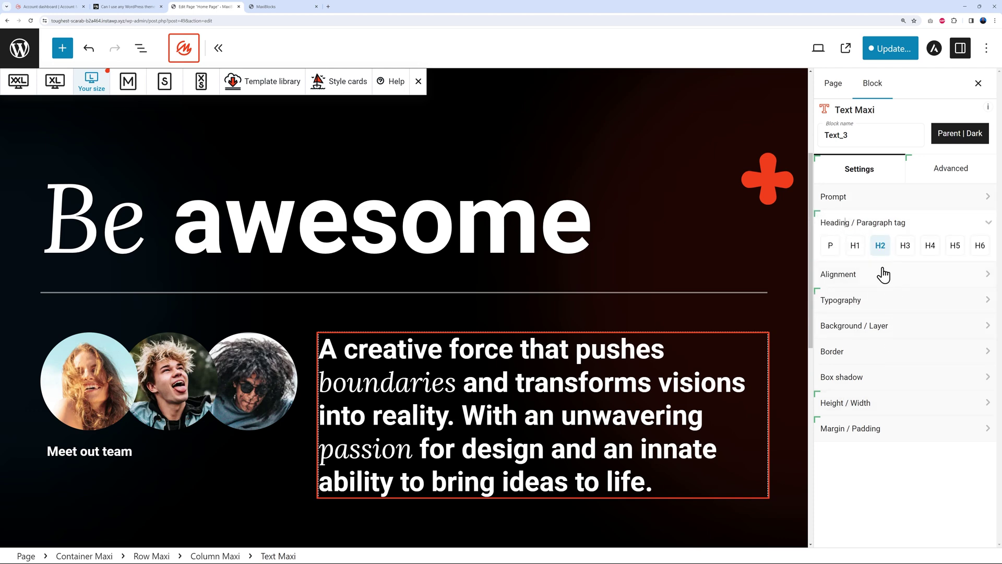
{"action": "left_click", "coordinate": [850, 225]}
Step: Review the tagline's Typography settings, then save the page
{"action": "left_click", "coordinate": [844, 276]}
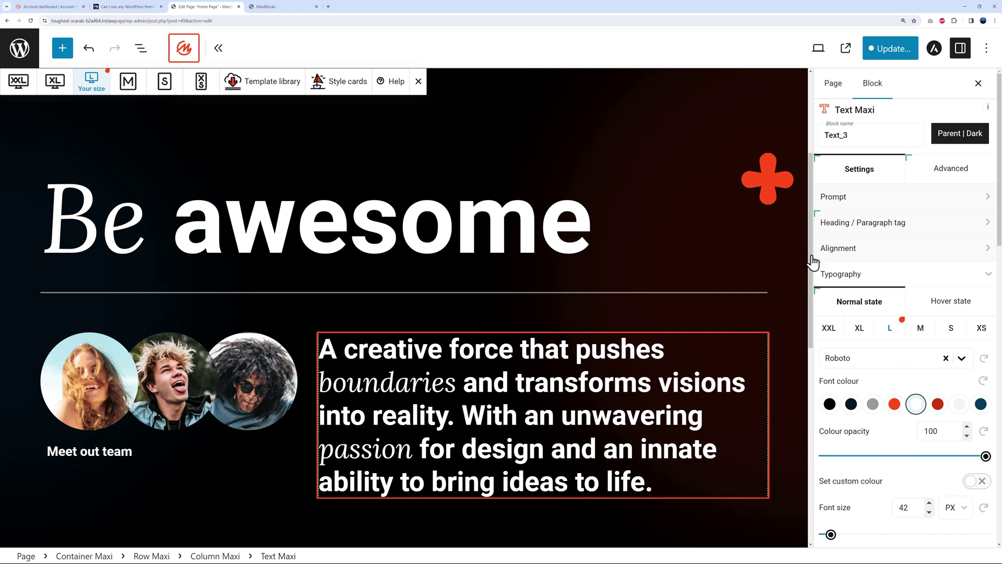
{"action": "scroll", "coordinate": [948, 441], "scroll_direction": "down", "scroll_amount": 2}
{"action": "scroll", "coordinate": [948, 444], "scroll_direction": "up", "scroll_amount": 2}
{"action": "left_click", "coordinate": [835, 275]}
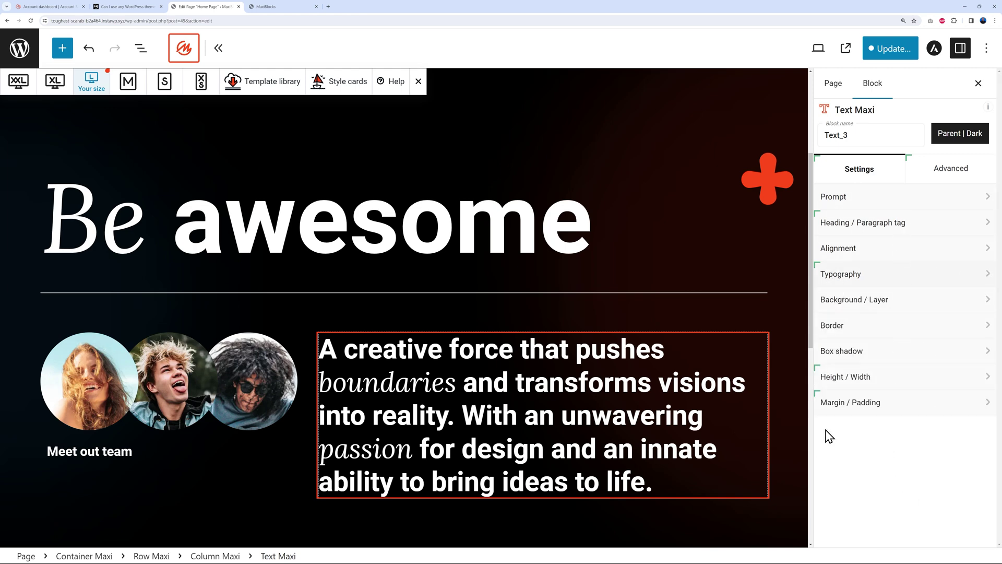
{"action": "key", "text": "ctrl+z"}
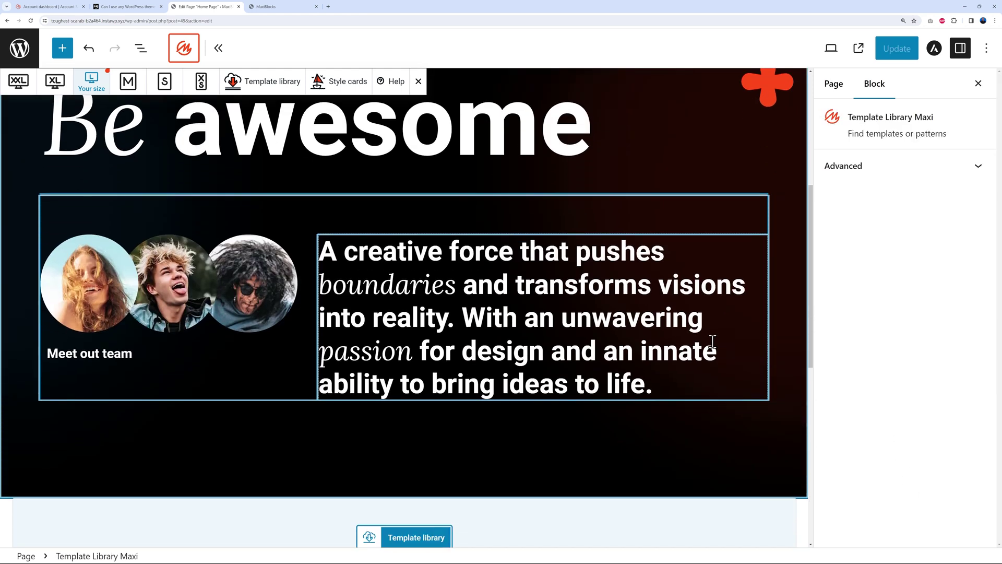
{"action": "scroll", "coordinate": [705, 340], "scroll_direction": "down", "scroll_amount": 2}
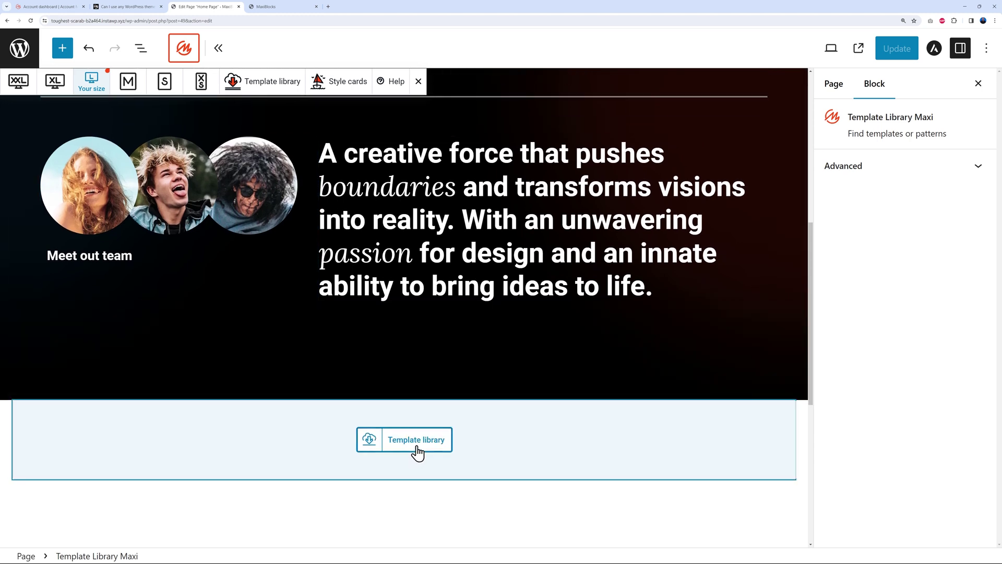
Step: Open the MaxiBlocks pattern library from the placeholder and filter it to Headlines
{"action": "left_click", "coordinate": [417, 440]}
{"action": "scroll", "coordinate": [174, 390], "scroll_direction": "down", "scroll_amount": 1}
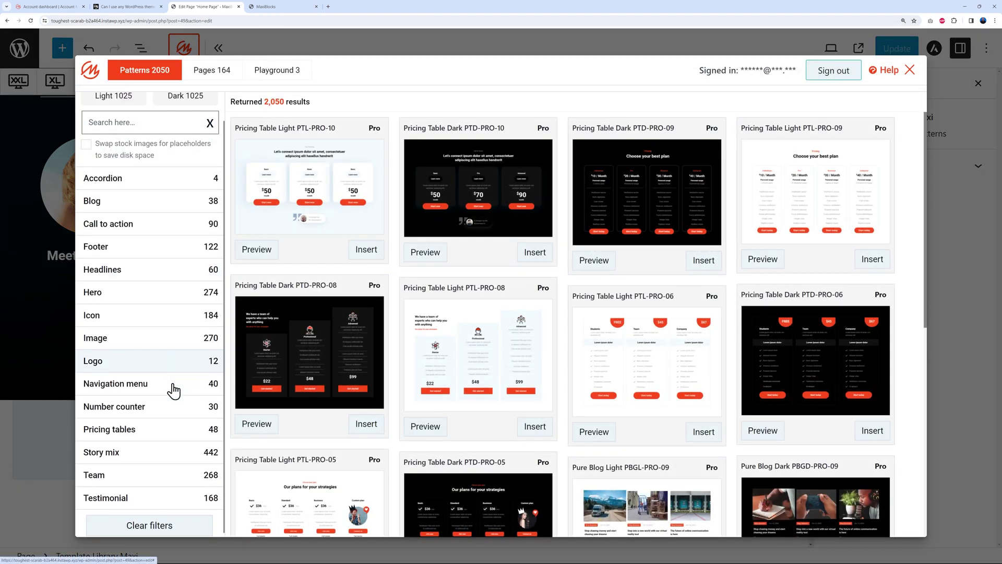
{"action": "left_click", "coordinate": [105, 266]}
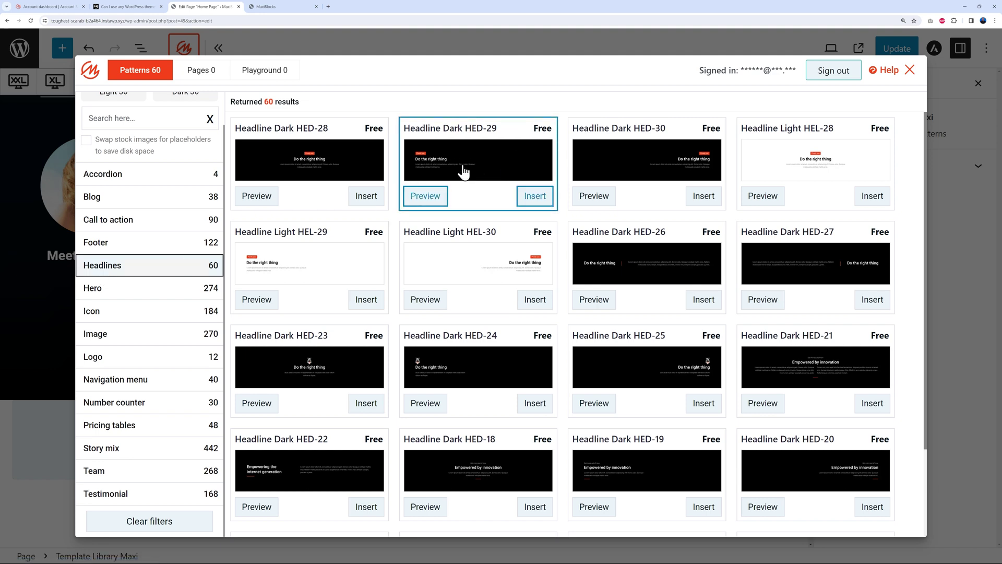
Step: Insert the Headlines Dark 29 pattern and rename its label to 'About Us'
{"action": "left_click", "coordinate": [535, 195]}
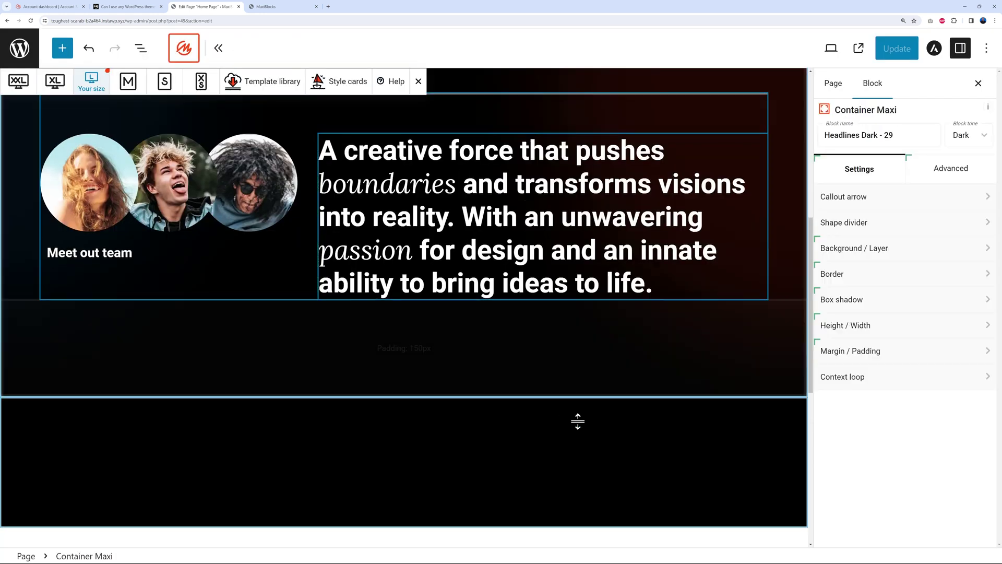
{"action": "scroll", "coordinate": [590, 394], "scroll_direction": "down", "scroll_amount": 2}
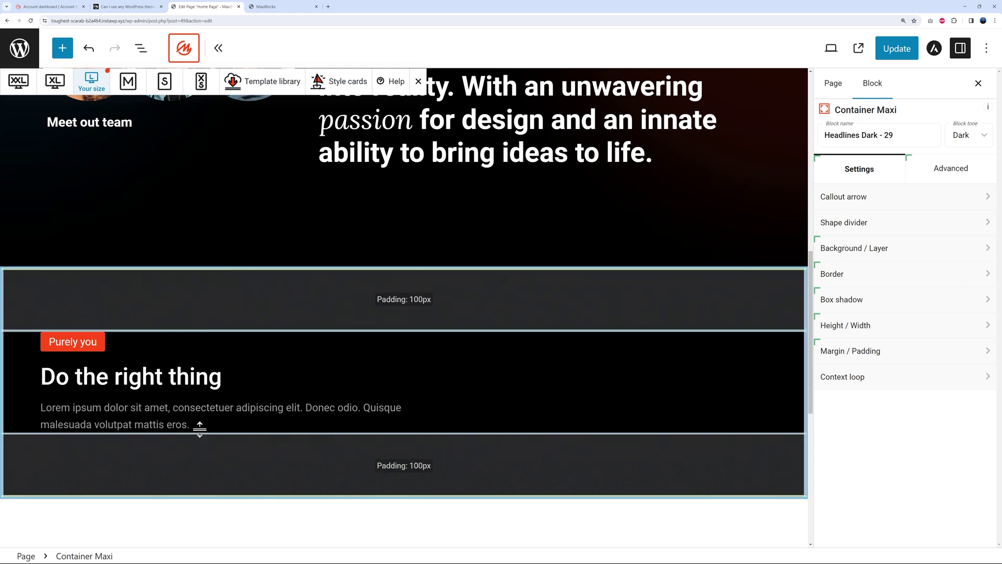
{"action": "left_click", "coordinate": [82, 342]}
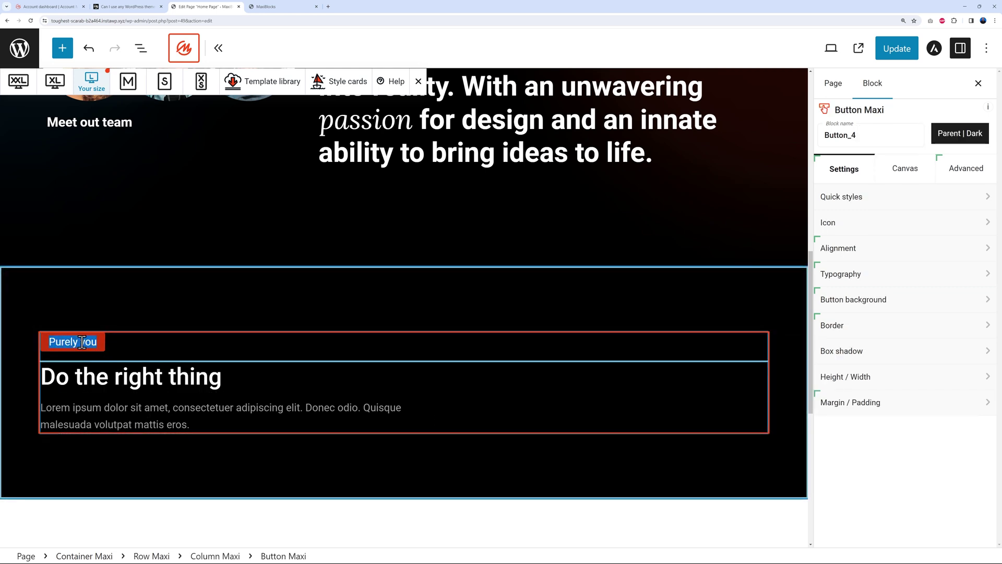
{"action": "type", "text": "About Us"}
Step: Lengthen the placeholder paragraph by pasting its text twice more
{"action": "left_click", "coordinate": [142, 377]}
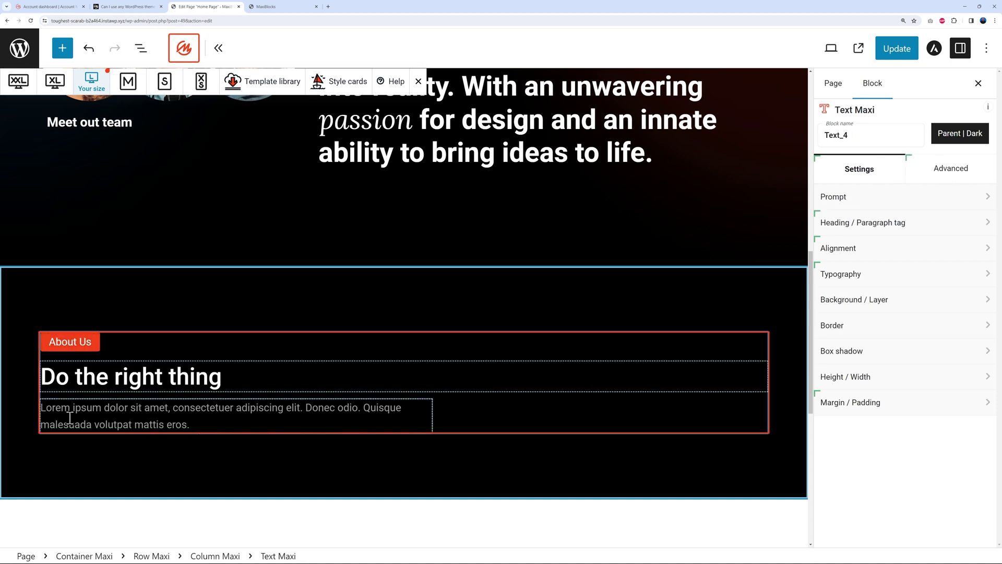
{"action": "mouse_move", "coordinate": [191, 439]}
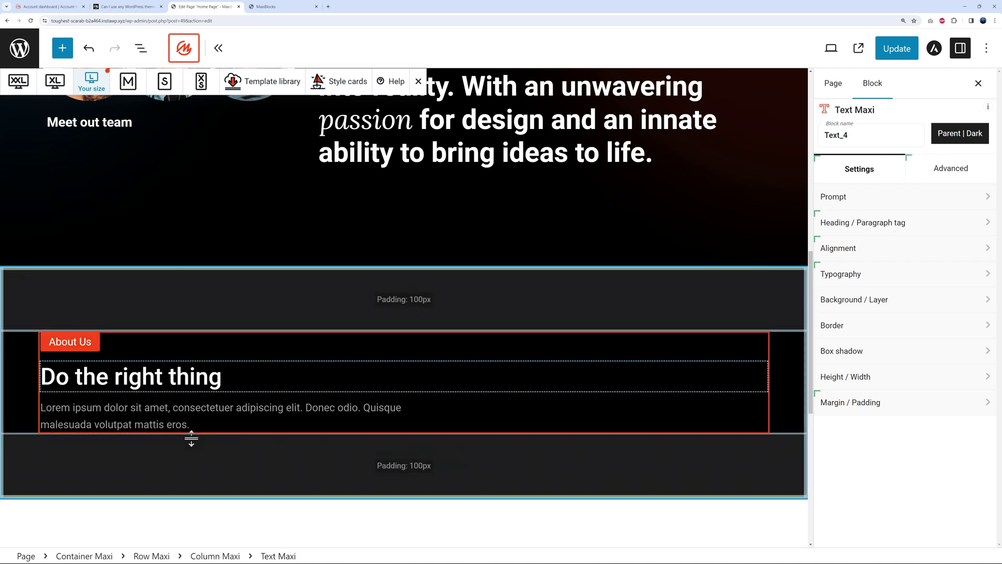
{"action": "triple_click", "coordinate": [203, 426]}
{"action": "key", "text": "ctrl+c"}
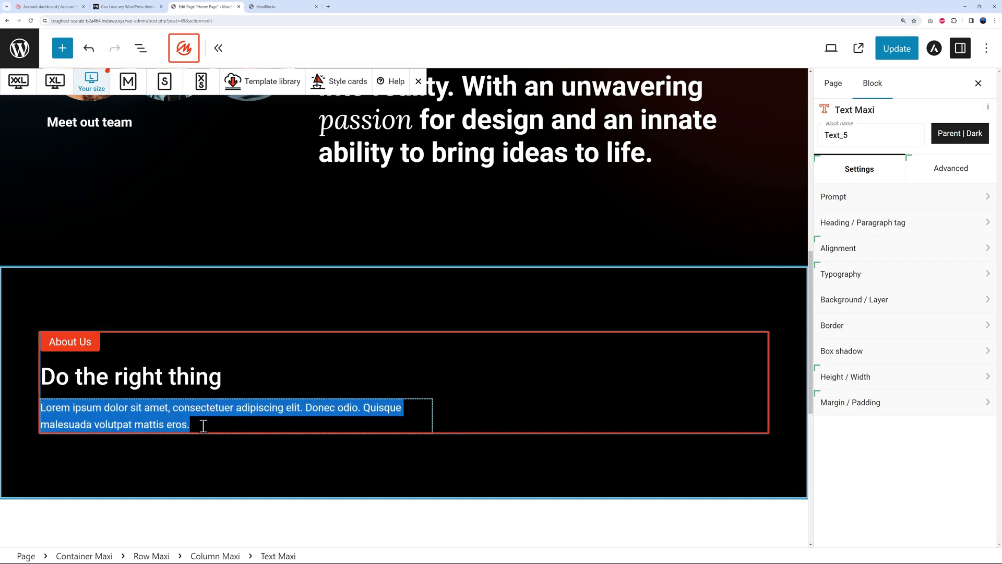
{"action": "left_click", "coordinate": [204, 426]}
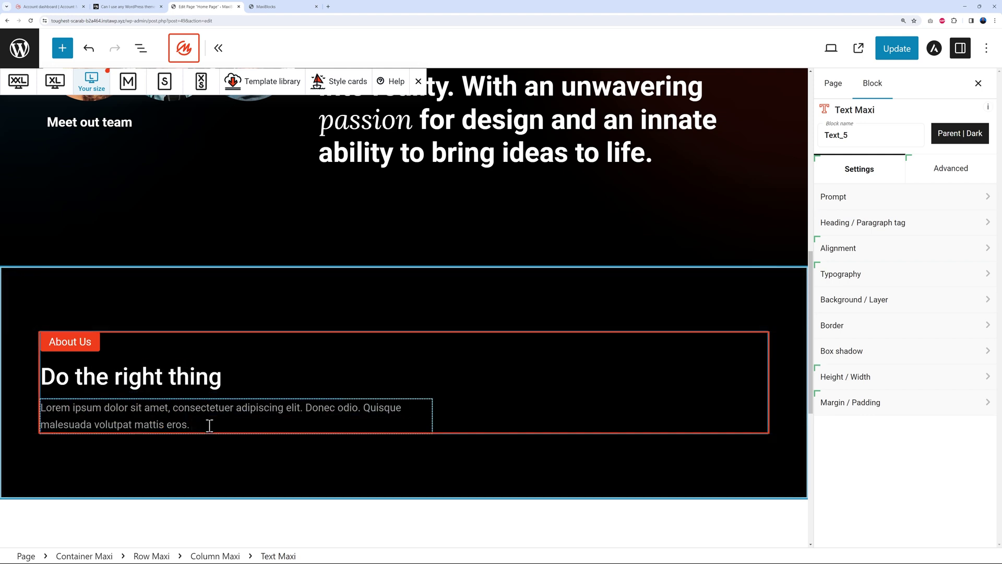
{"action": "key", "text": "ctrl+v"}
{"action": "key", "text": "ctrl+v"}
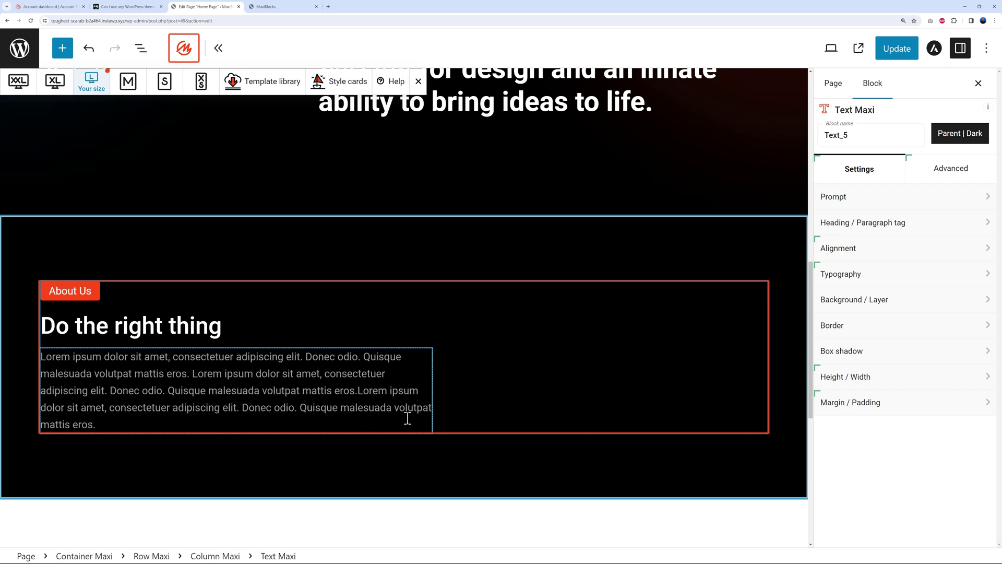
{"action": "key", "text": "ctrl+v"}
{"action": "key", "text": "ctrl+v"}
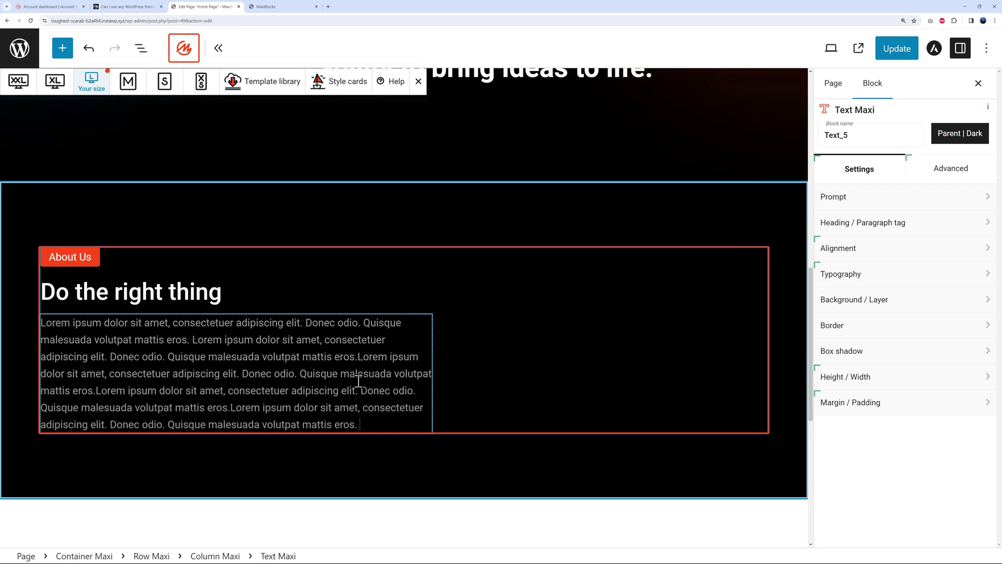
Step: Retitle the heading to 'Web Design that Bring Results'
{"action": "left_click", "coordinate": [459, 377]}
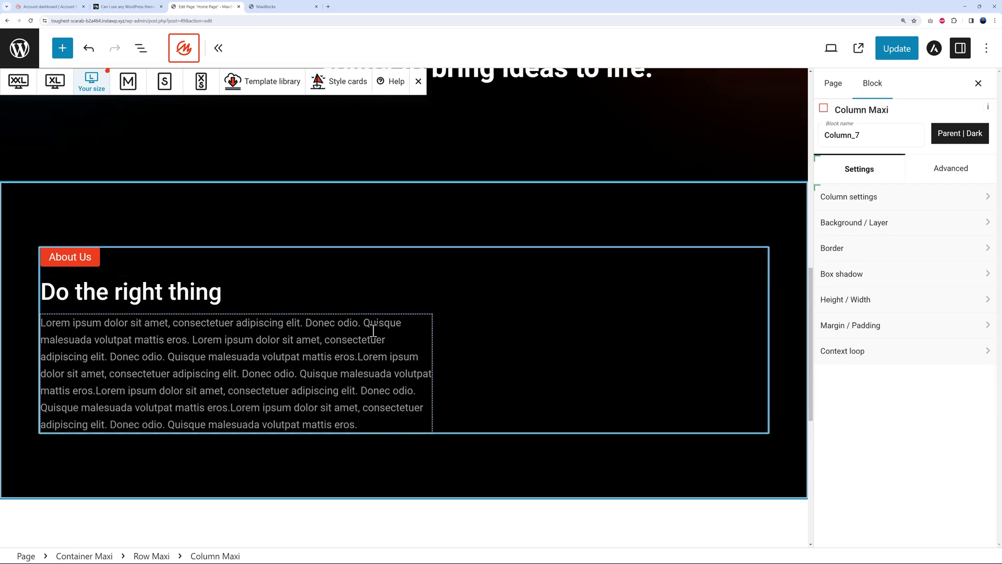
{"action": "triple_click", "coordinate": [183, 294]}
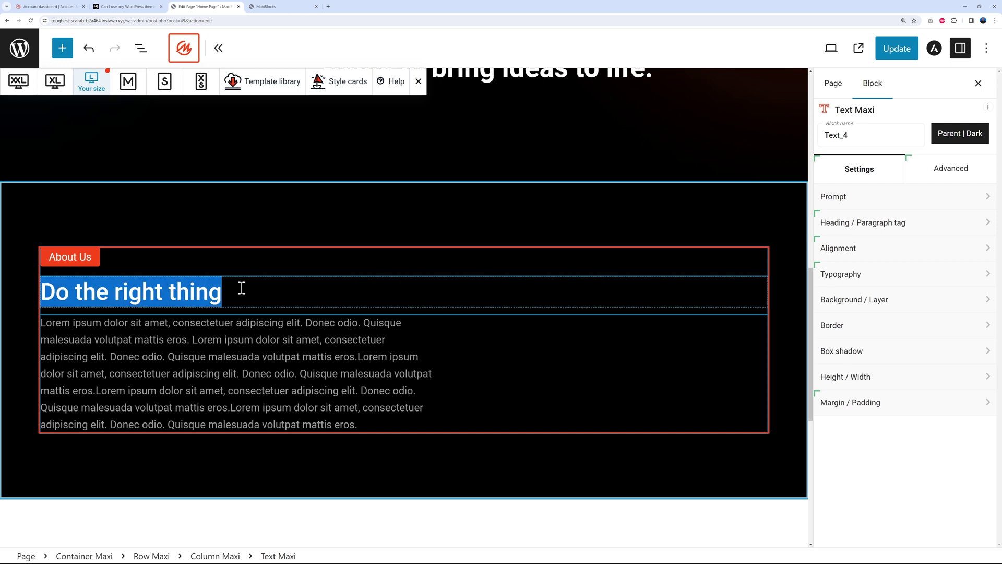
{"action": "type", "text": "Web Design that Bring Results"}
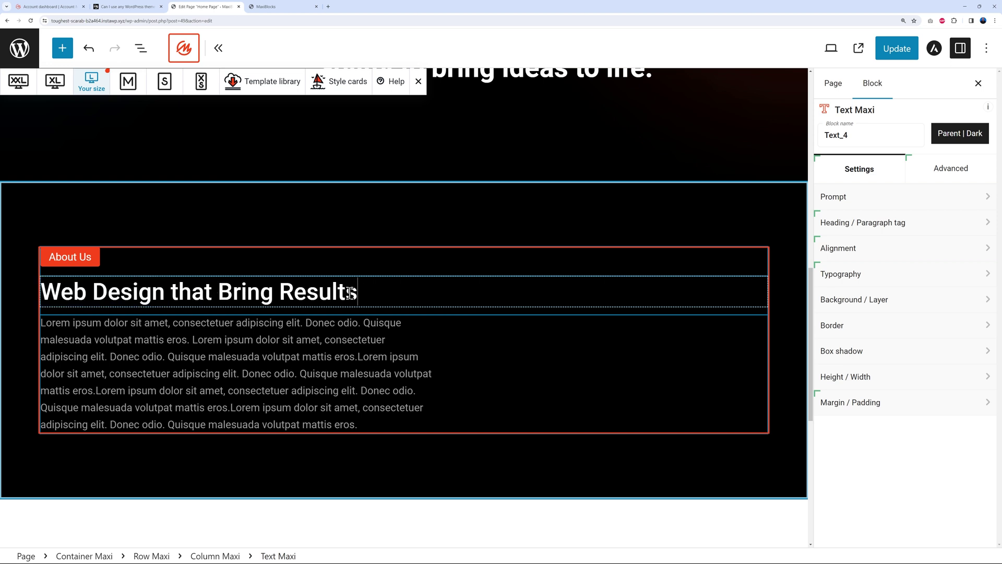
{"action": "left_click", "coordinate": [349, 424]}
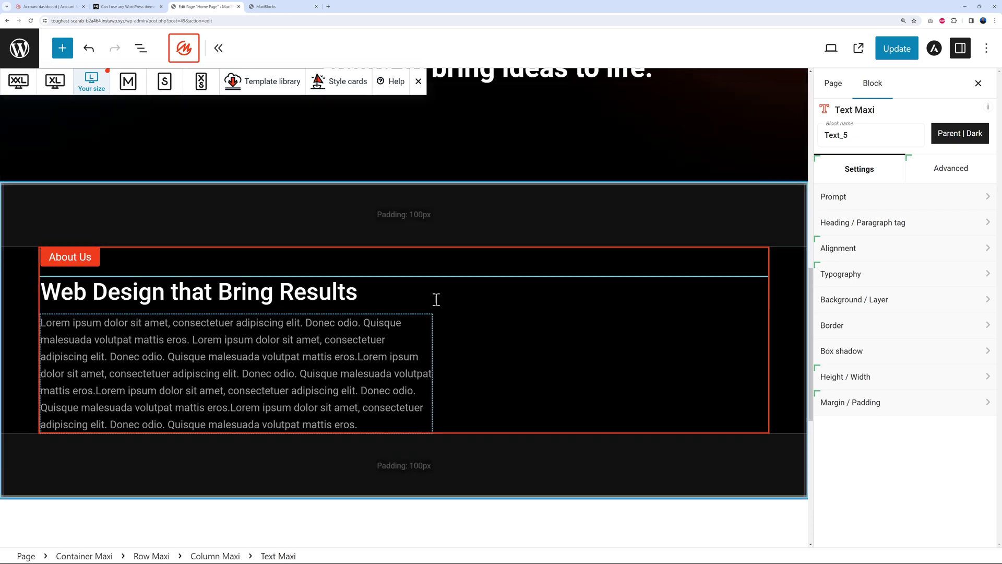
{"action": "scroll", "coordinate": [439, 328], "scroll_direction": "down", "scroll_amount": 5}
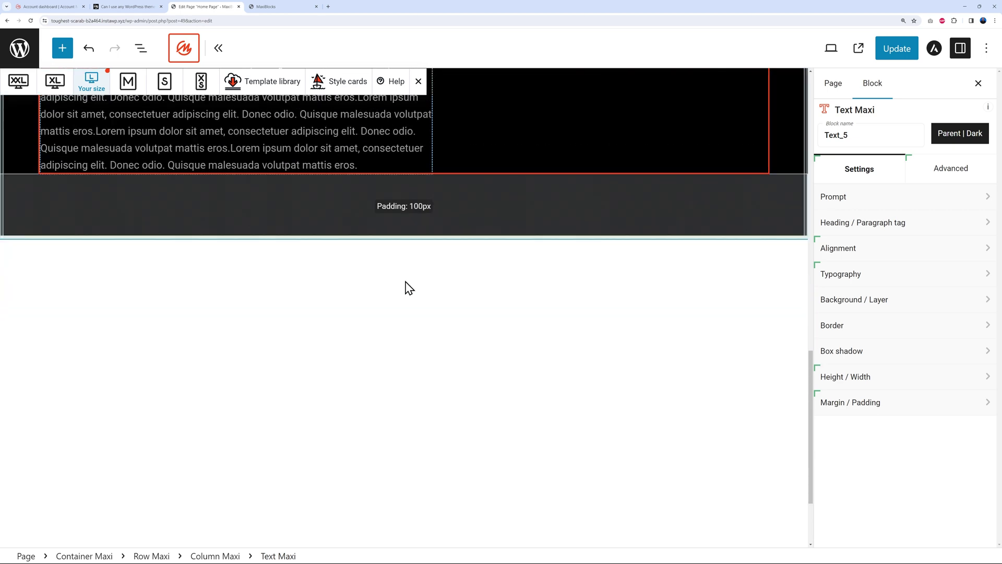
Step: Browse the pattern library's Team category, then close the library
{"action": "left_click", "coordinate": [265, 93]}
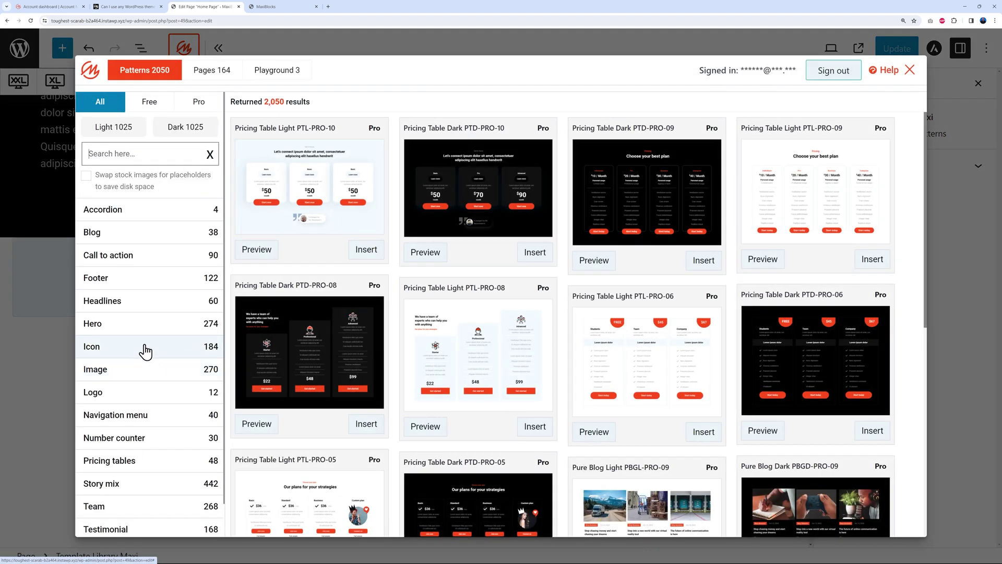
{"action": "scroll", "coordinate": [152, 352], "scroll_direction": "down", "scroll_amount": 1}
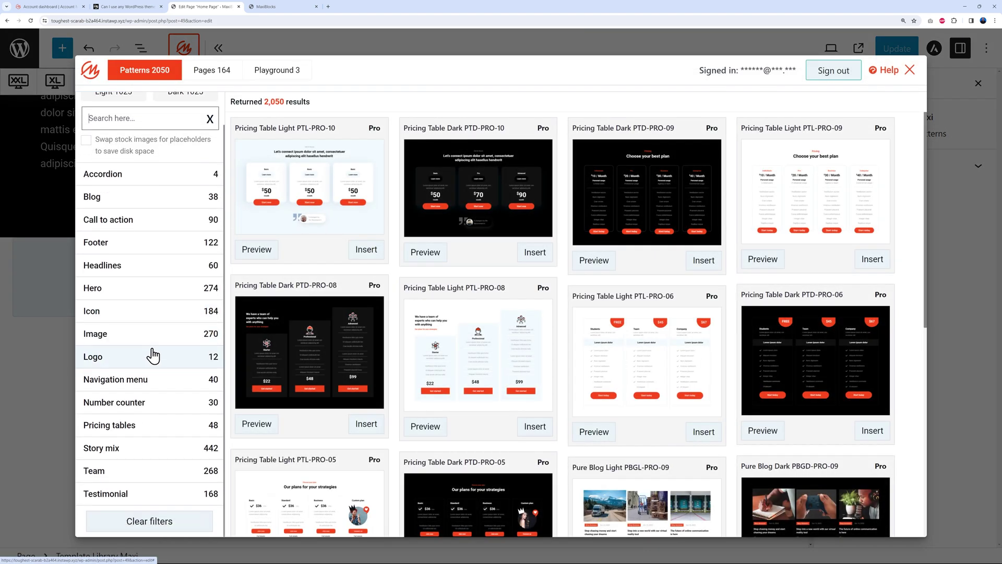
{"action": "left_click", "coordinate": [135, 475]}
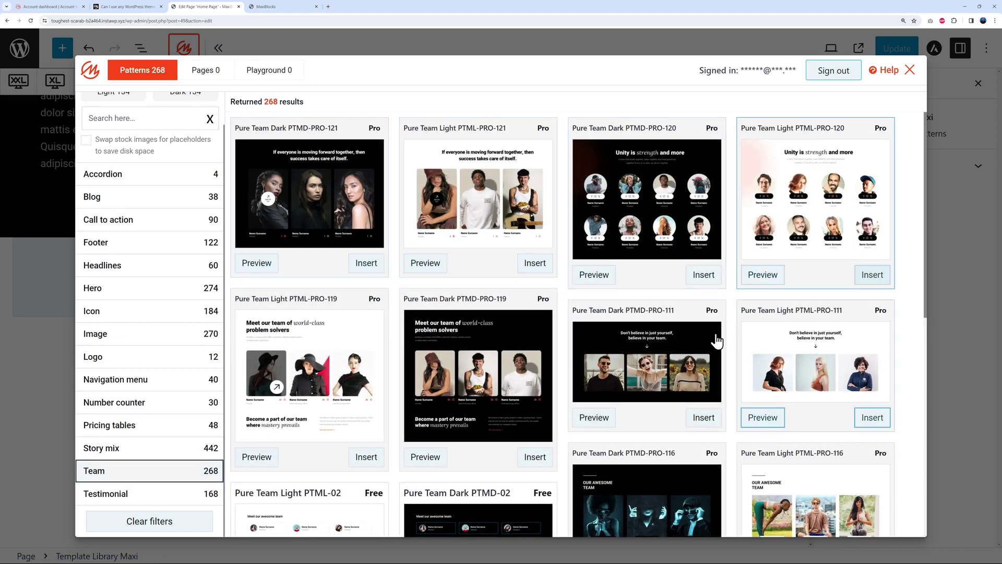
{"action": "left_click", "coordinate": [910, 69]}
{"action": "scroll", "coordinate": [652, 405], "scroll_direction": "up", "scroll_amount": 5}
{"action": "scroll", "coordinate": [665, 411], "scroll_direction": "down", "scroll_amount": 15}
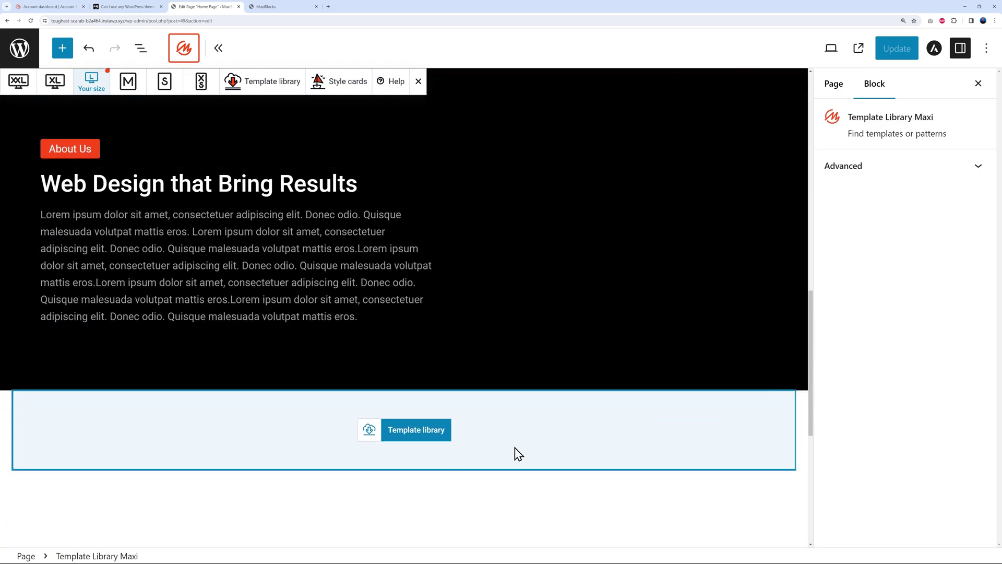
Step: Filter the library to Light Team patterns and insert Pure Team Light PTML-PRO-120
{"action": "left_click", "coordinate": [442, 430]}
{"action": "left_click", "coordinate": [133, 132]}
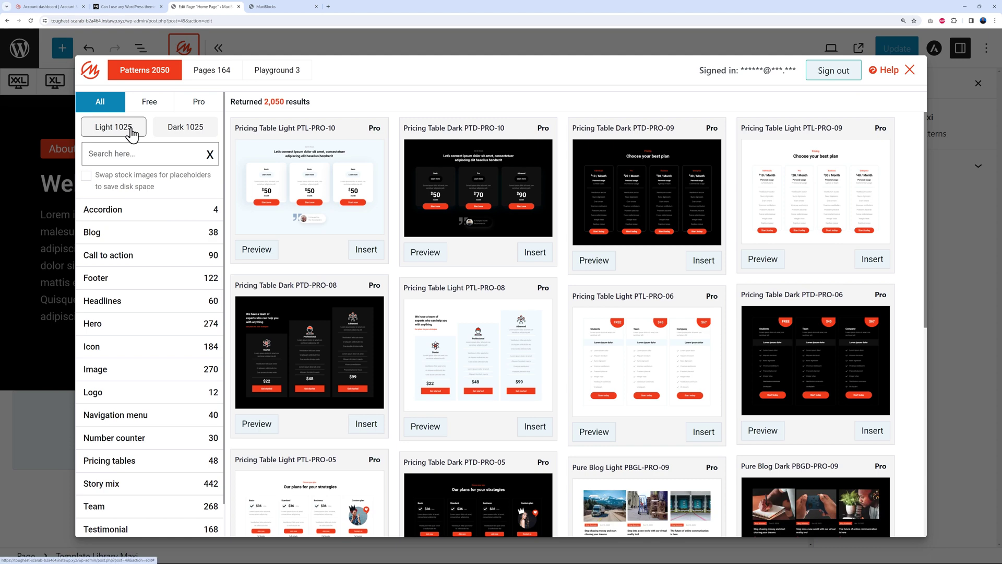
{"action": "left_click", "coordinate": [140, 509]}
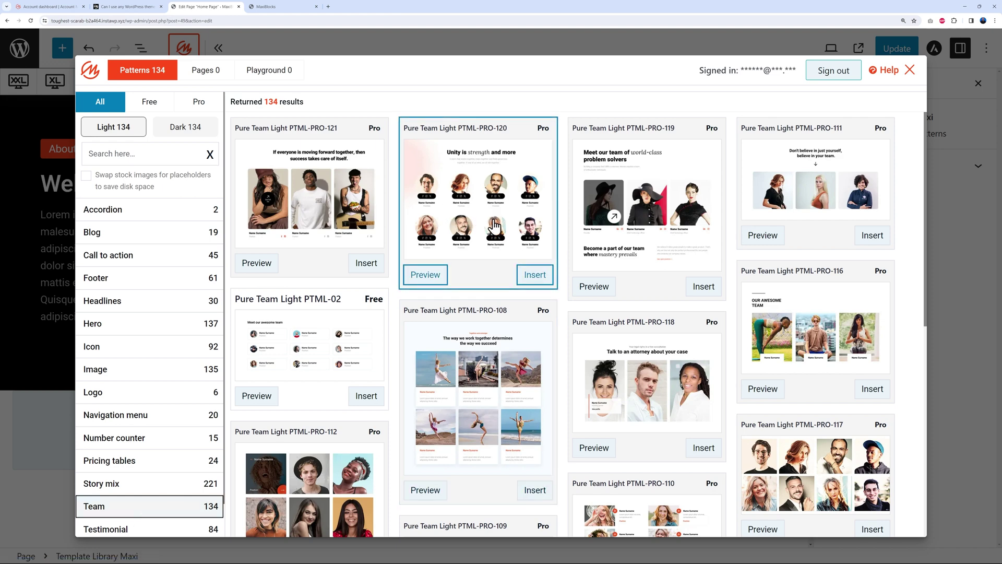
{"action": "left_click", "coordinate": [533, 275]}
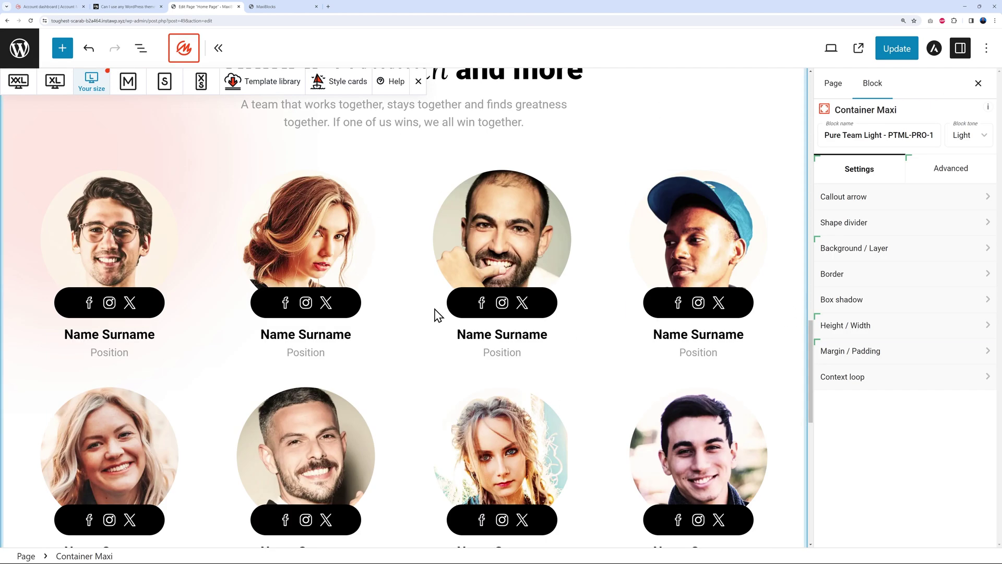
{"action": "scroll", "coordinate": [580, 353], "scroll_direction": "up", "scroll_amount": 15}
{"action": "scroll", "coordinate": [666, 313], "scroll_direction": "up", "scroll_amount": 5}
{"action": "scroll", "coordinate": [664, 316], "scroll_direction": "down", "scroll_amount": 5}
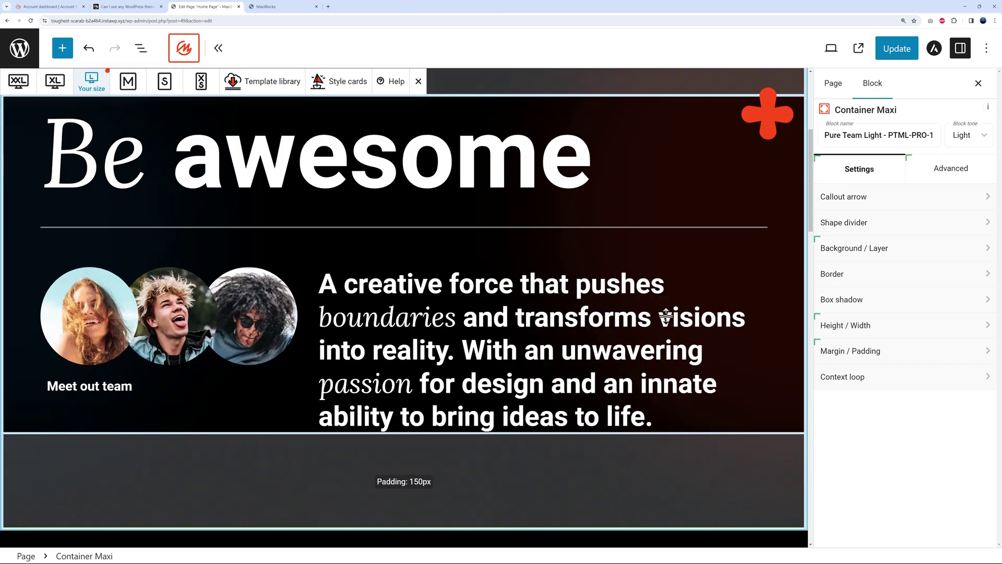
{"action": "scroll", "coordinate": [666, 316], "scroll_direction": "down", "scroll_amount": 8}
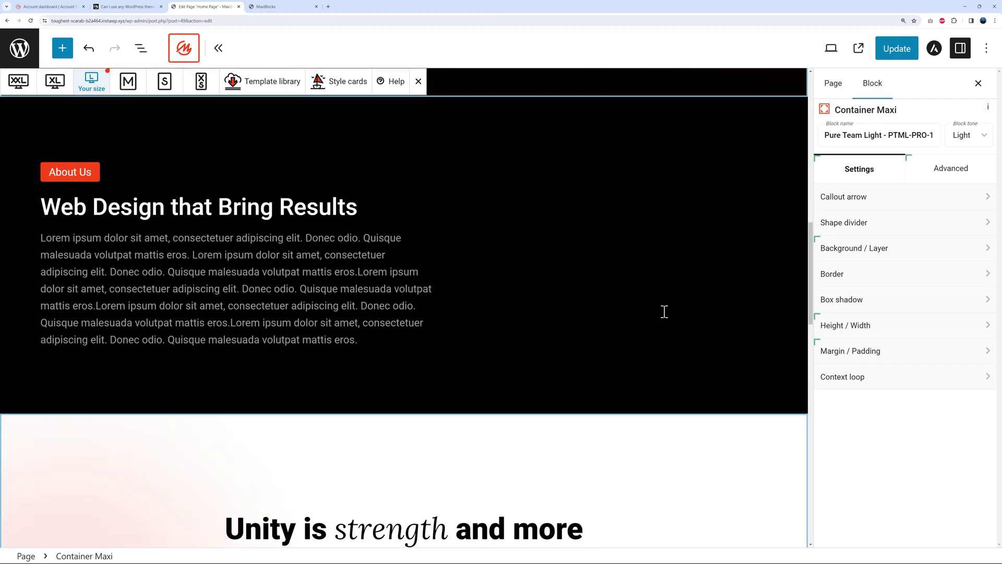
{"action": "scroll", "coordinate": [665, 312], "scroll_direction": "down", "scroll_amount": 5}
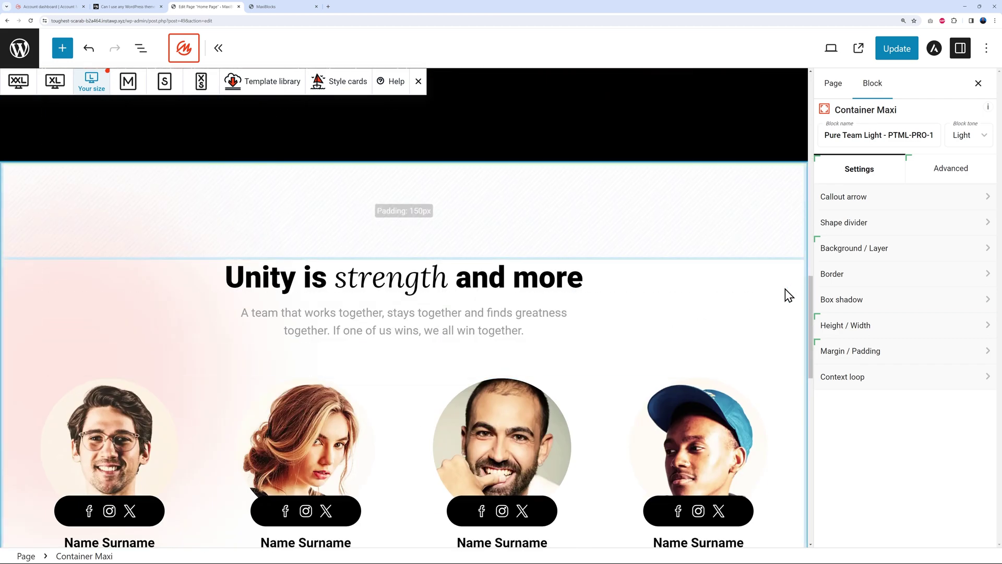
{"action": "scroll", "coordinate": [786, 294], "scroll_direction": "down", "scroll_amount": 4}
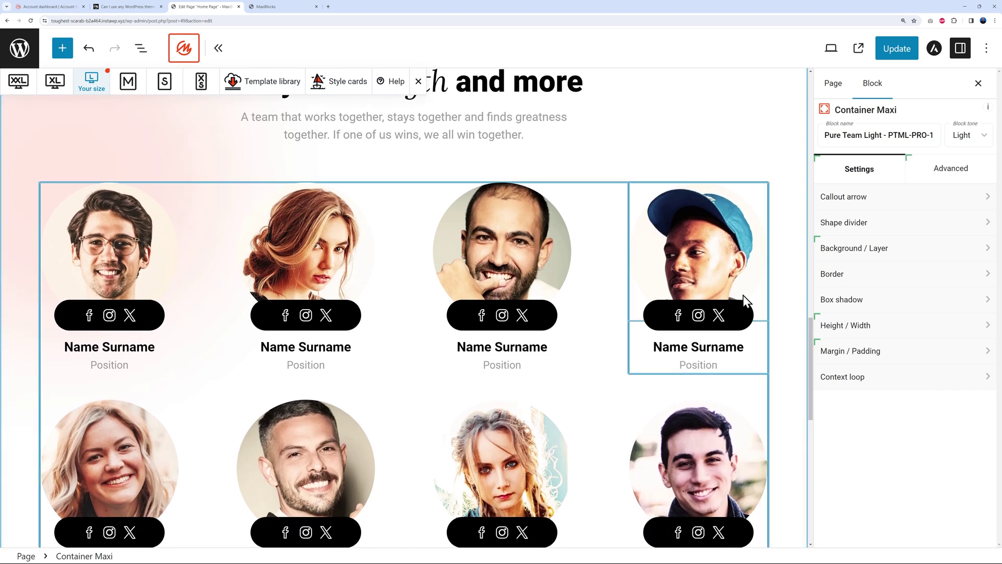
{"action": "left_click", "coordinate": [130, 256]}
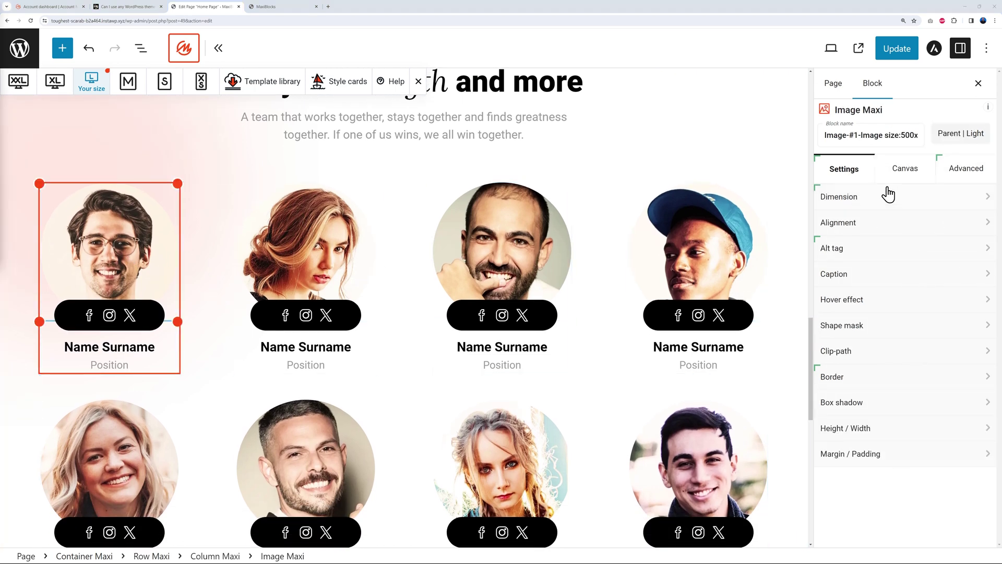
{"action": "left_click", "coordinate": [898, 172]}
{"action": "left_click", "coordinate": [963, 171]}
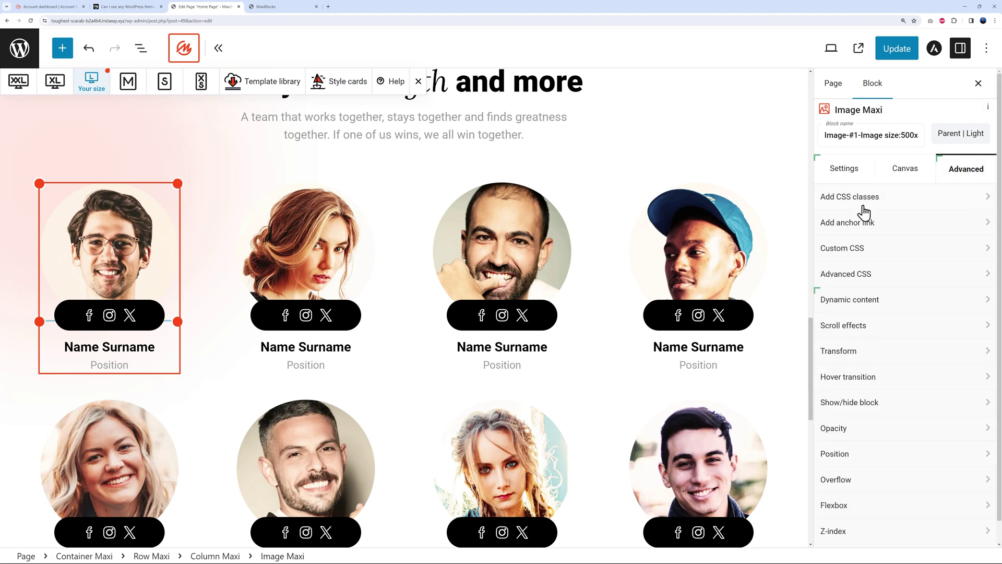
{"action": "left_click", "coordinate": [845, 172]}
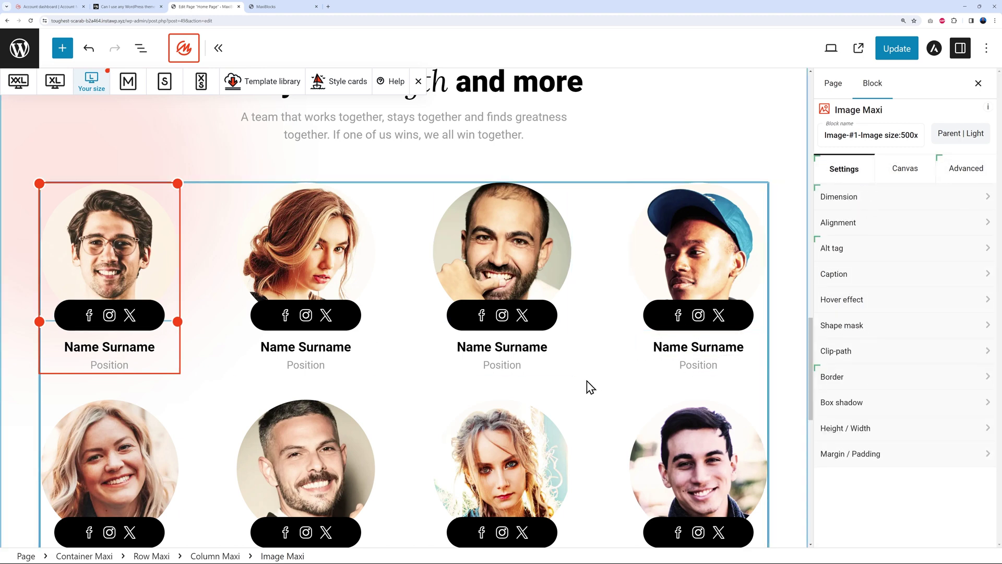
{"action": "scroll", "coordinate": [571, 340], "scroll_direction": "down", "scroll_amount": 4}
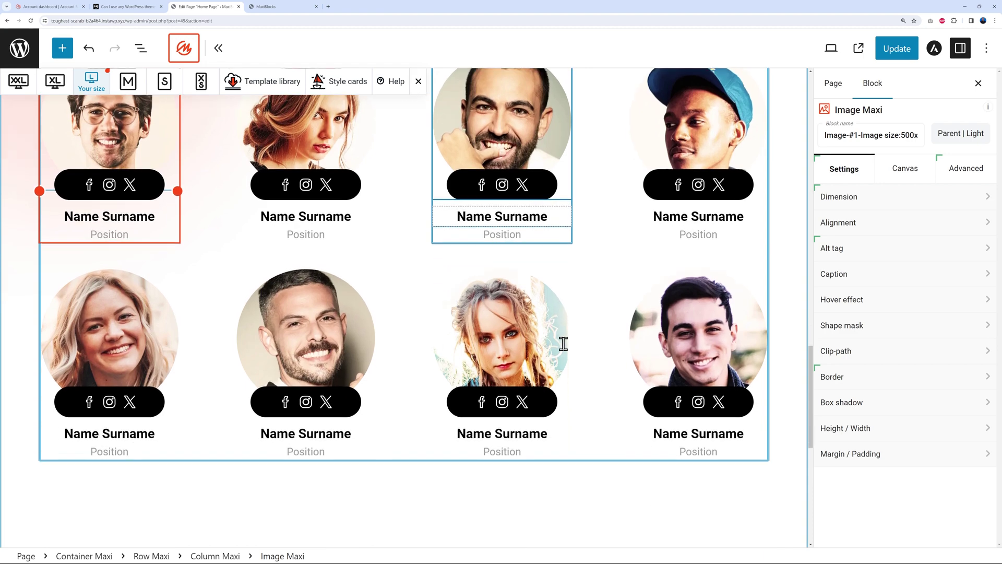
{"action": "scroll", "coordinate": [561, 353], "scroll_direction": "down", "scroll_amount": 1}
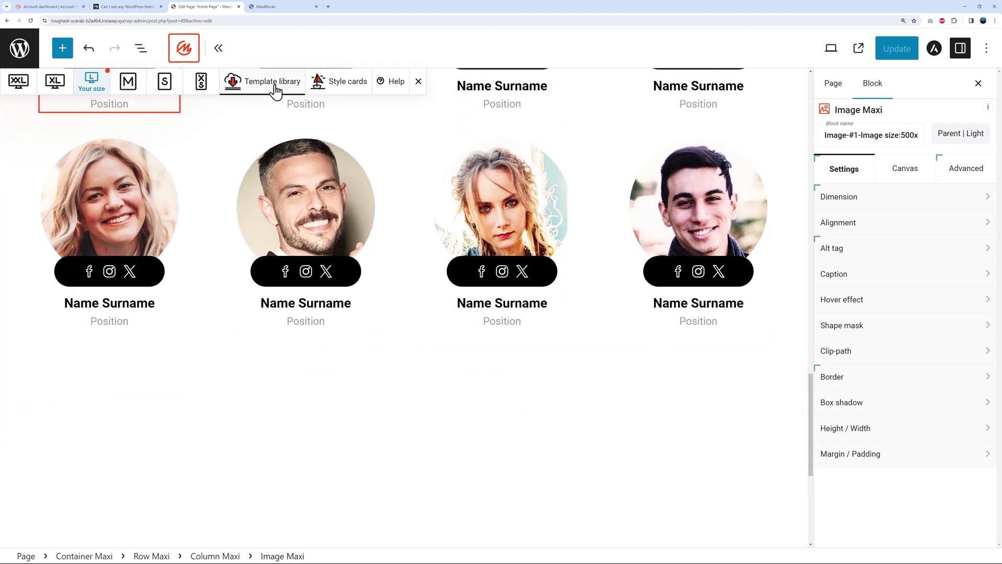
Step: Filter the pattern library to Testimonial and insert Pure Testimonials Dark PTLD-PRO-55
{"action": "left_click", "coordinate": [272, 81]}
{"action": "scroll", "coordinate": [188, 347], "scroll_direction": "down", "scroll_amount": 1}
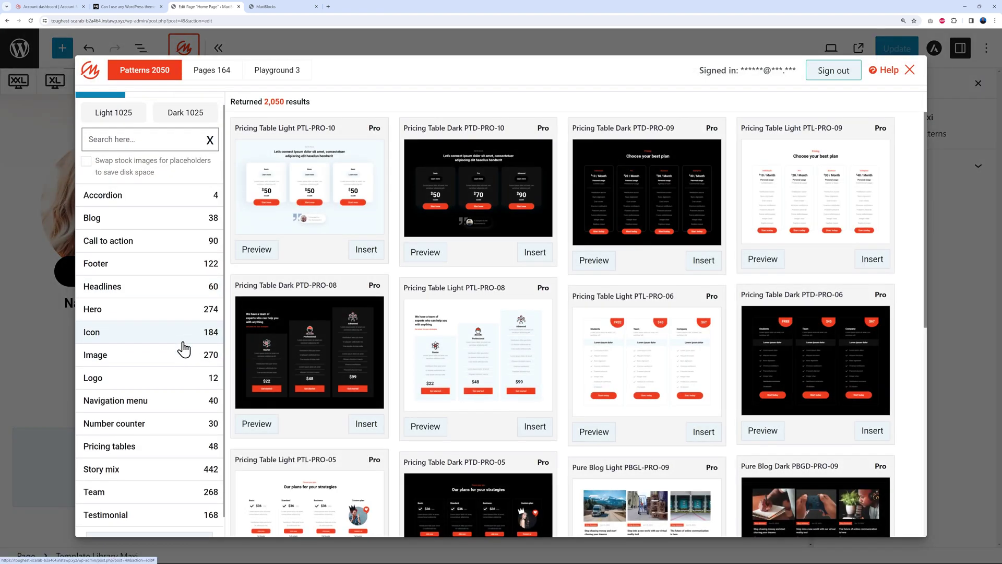
{"action": "left_click", "coordinate": [131, 495]}
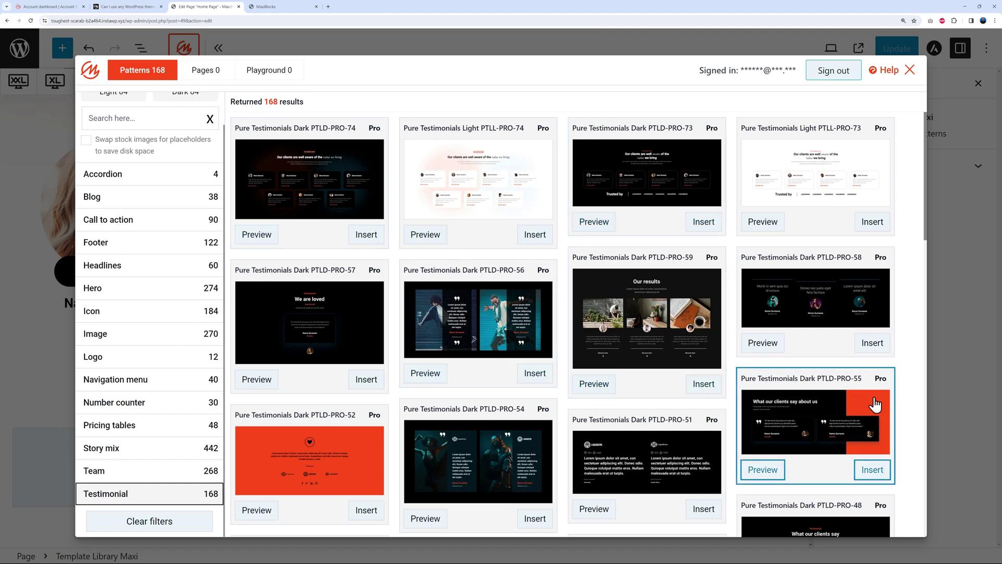
{"action": "scroll", "coordinate": [907, 382], "scroll_direction": "down", "scroll_amount": 3}
{"action": "scroll", "coordinate": [909, 382], "scroll_direction": "down", "scroll_amount": 1}
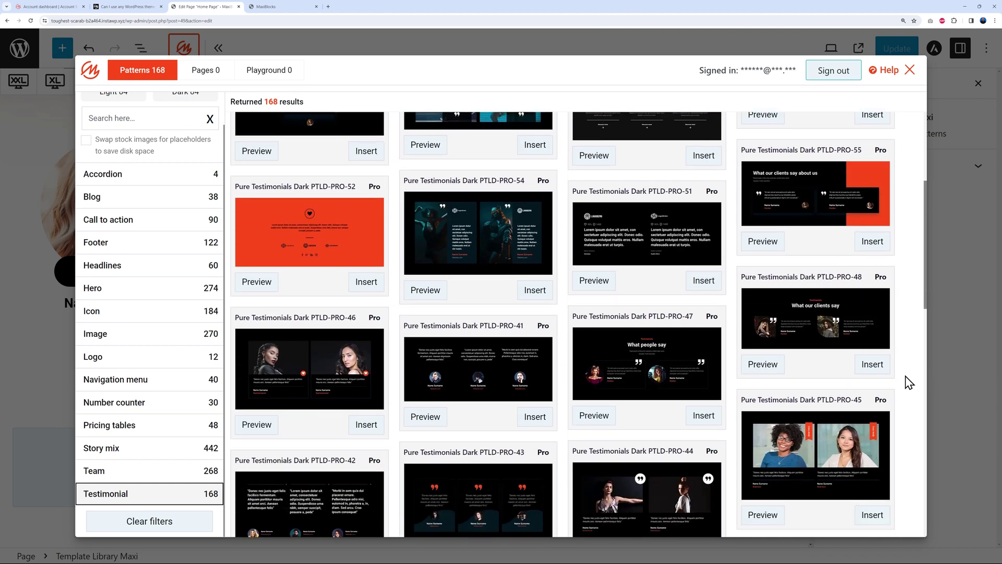
{"action": "scroll", "coordinate": [909, 383], "scroll_direction": "up", "scroll_amount": 2}
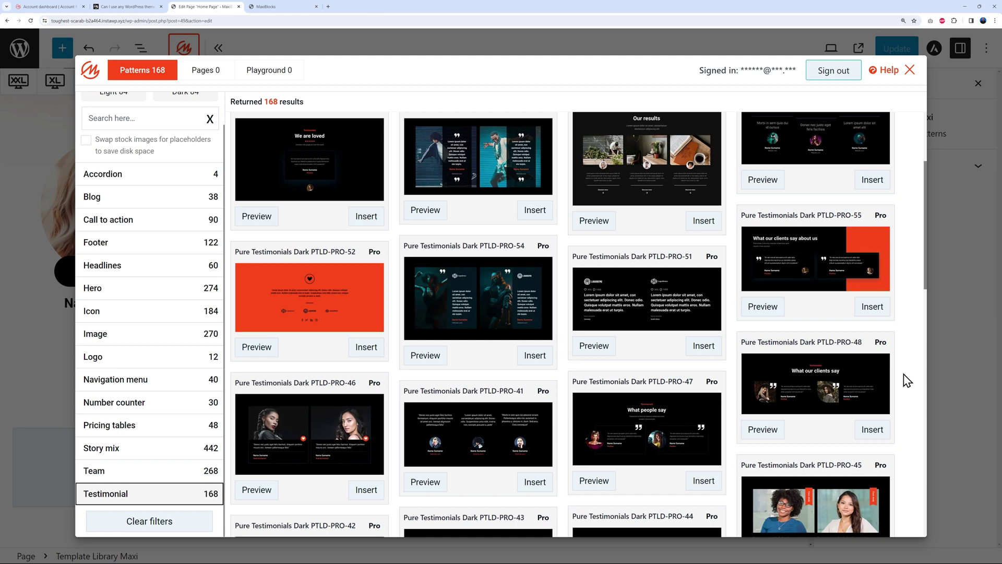
{"action": "left_click", "coordinate": [869, 311]}
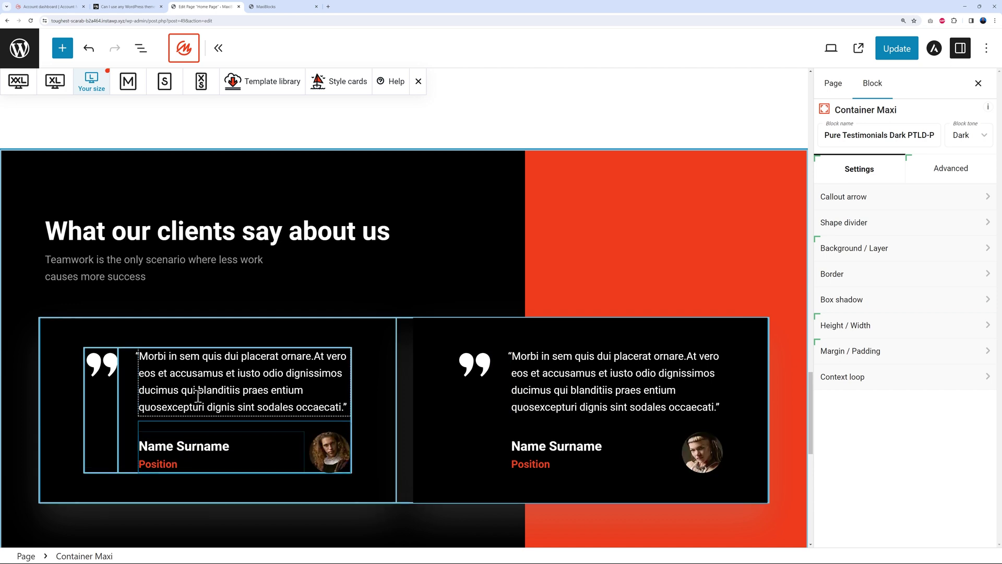
Step: Fill the first testimonial card with a client name and the position 'Director'
{"action": "triple_click", "coordinate": [208, 448]}
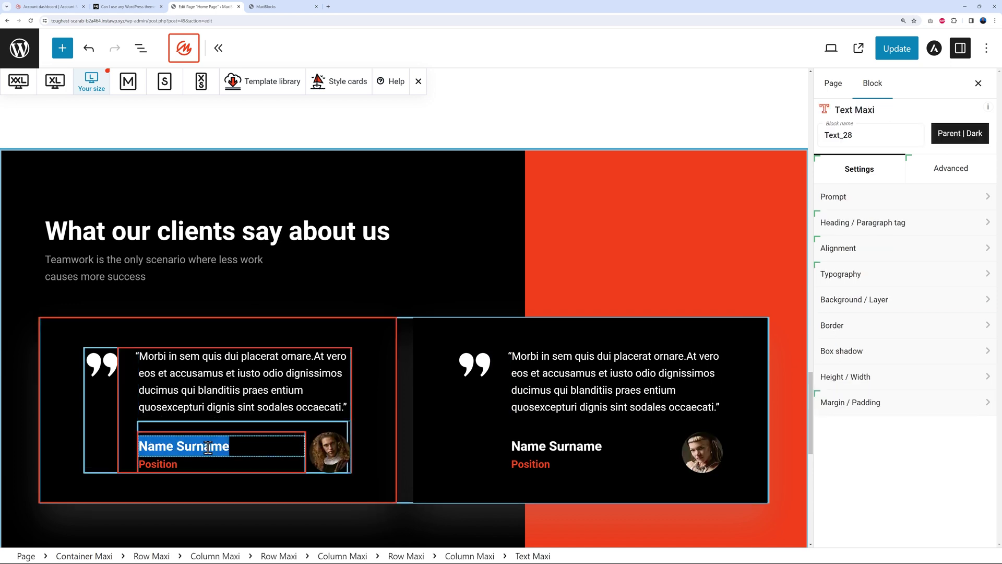
{"action": "type", "text": "John Doe"}
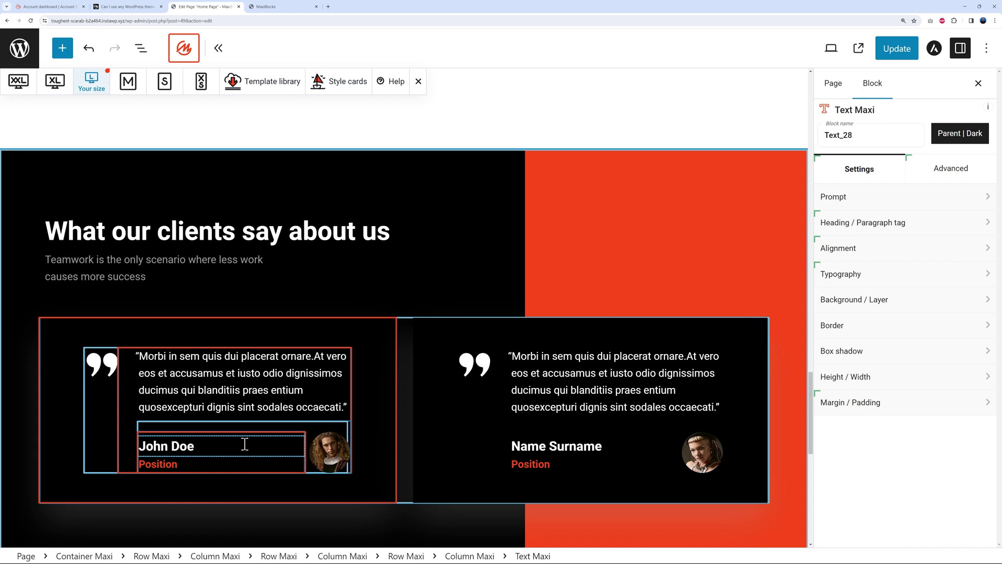
{"action": "triple_click", "coordinate": [175, 464]}
{"action": "type", "text": "Director"}
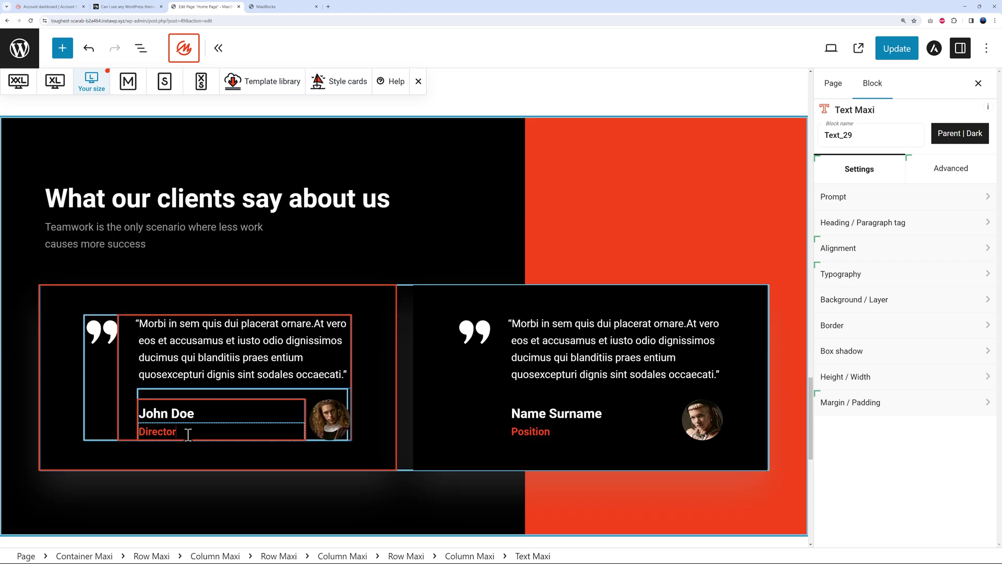
{"action": "scroll", "coordinate": [235, 417], "scroll_direction": "down", "scroll_amount": 1}
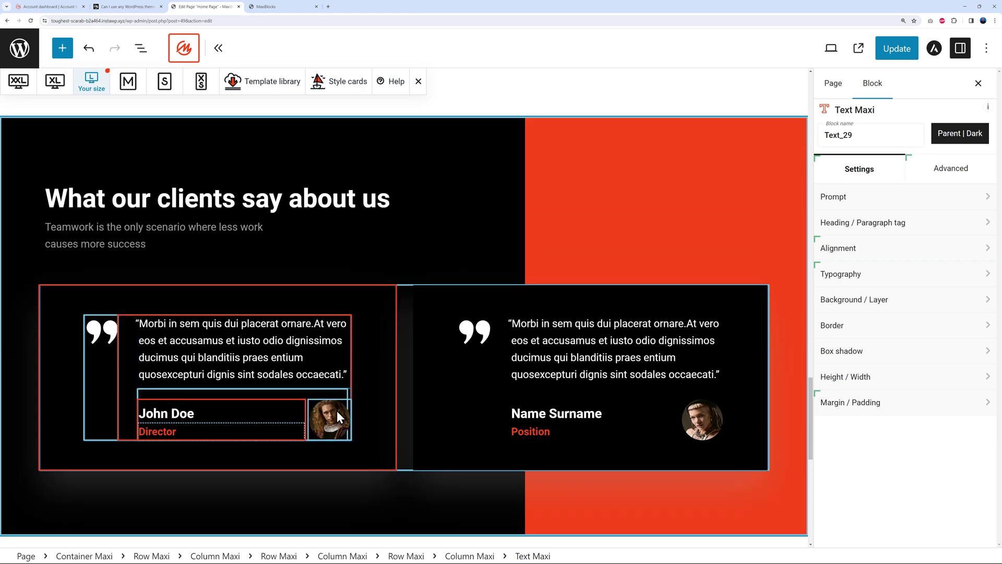
{"action": "left_click", "coordinate": [270, 100]}
Step: Filter the pattern library to Footer and insert Pure Footer Dark PFD-PRO-105
{"action": "scroll", "coordinate": [188, 396], "scroll_direction": "down", "scroll_amount": 2}
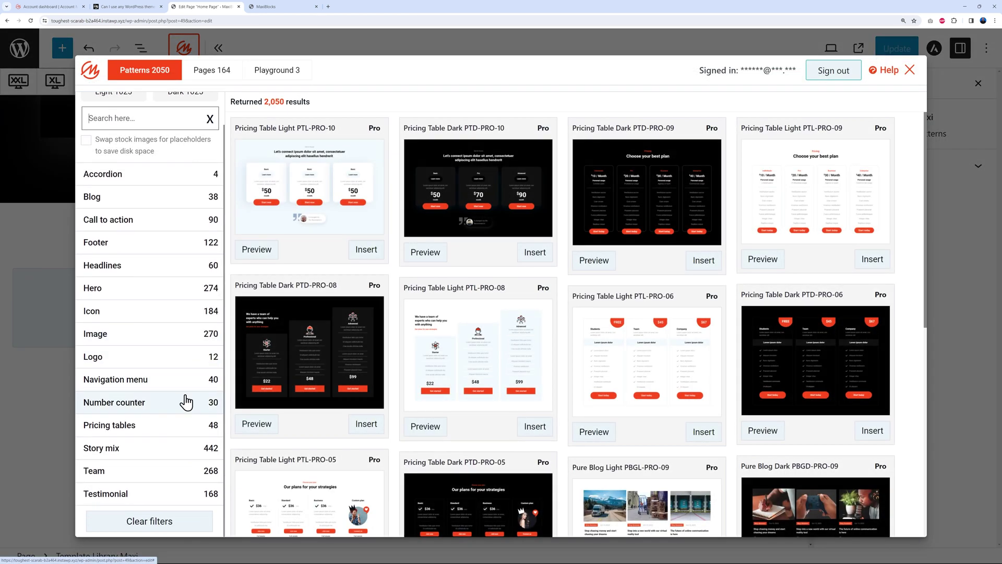
{"action": "scroll", "coordinate": [156, 282], "scroll_direction": "up", "scroll_amount": 1}
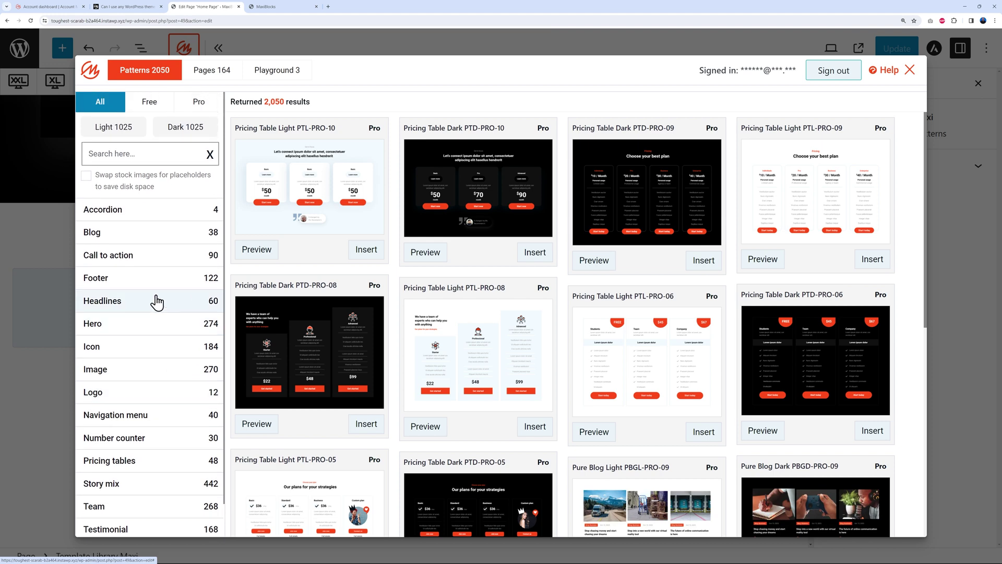
{"action": "left_click", "coordinate": [133, 280]}
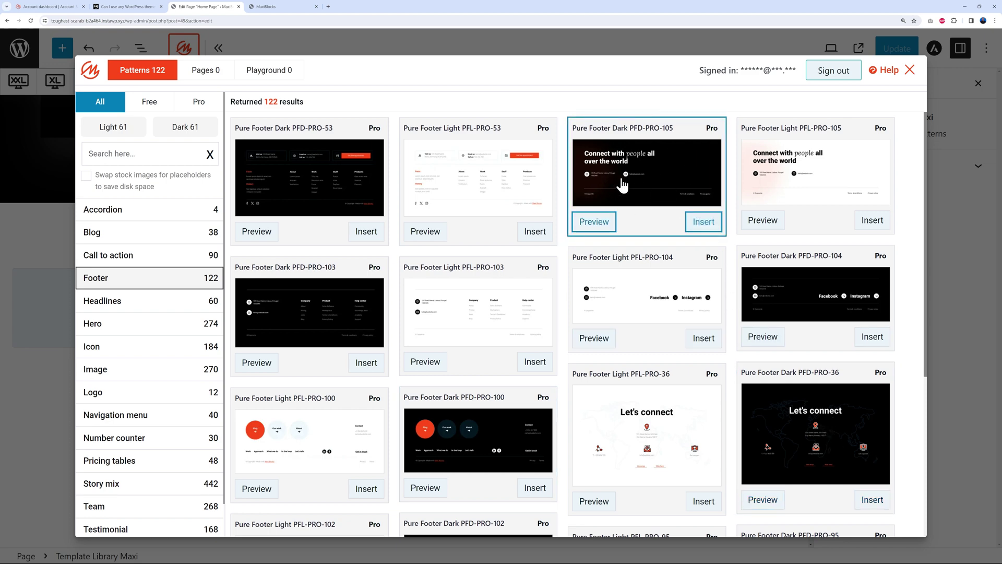
{"action": "left_click", "coordinate": [704, 221]}
Step: Select the footer's street address line and the postal code beneath it
{"action": "scroll", "coordinate": [678, 293], "scroll_direction": "down", "scroll_amount": 3}
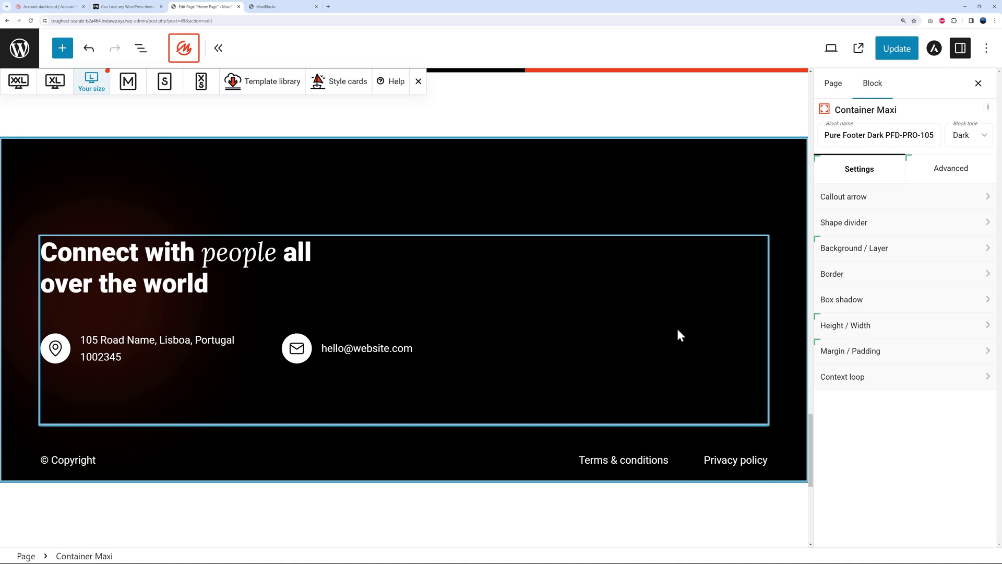
{"action": "triple_click", "coordinate": [181, 343]}
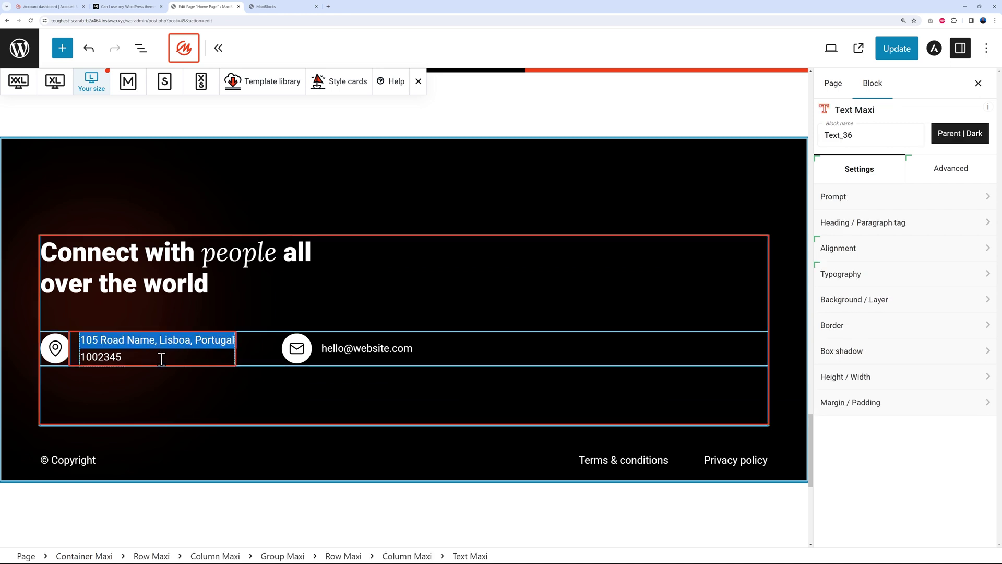
{"action": "double_click", "coordinate": [140, 355]}
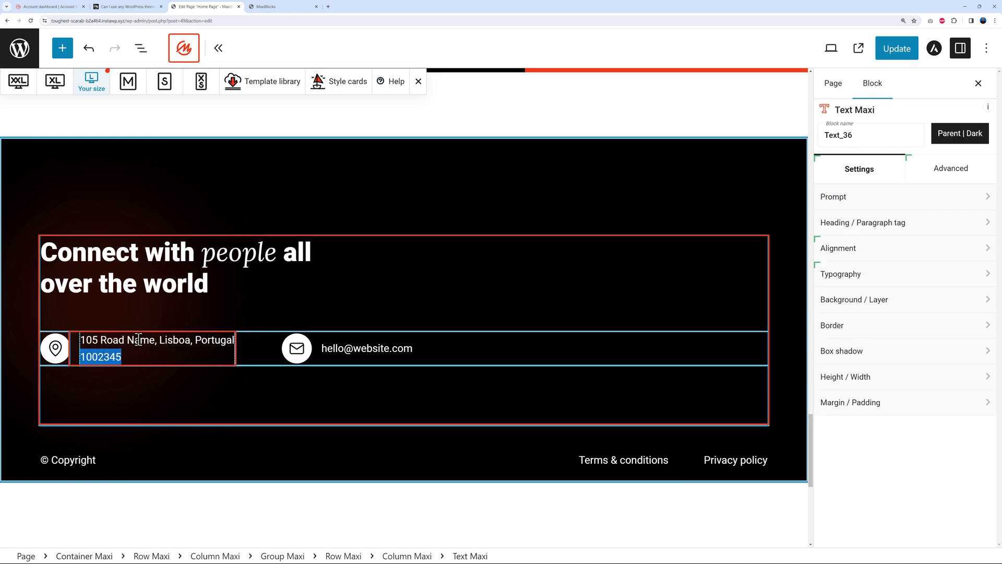
Step: Select the footer e-mail text, update the page, and view it live
{"action": "left_click", "coordinate": [347, 348]}
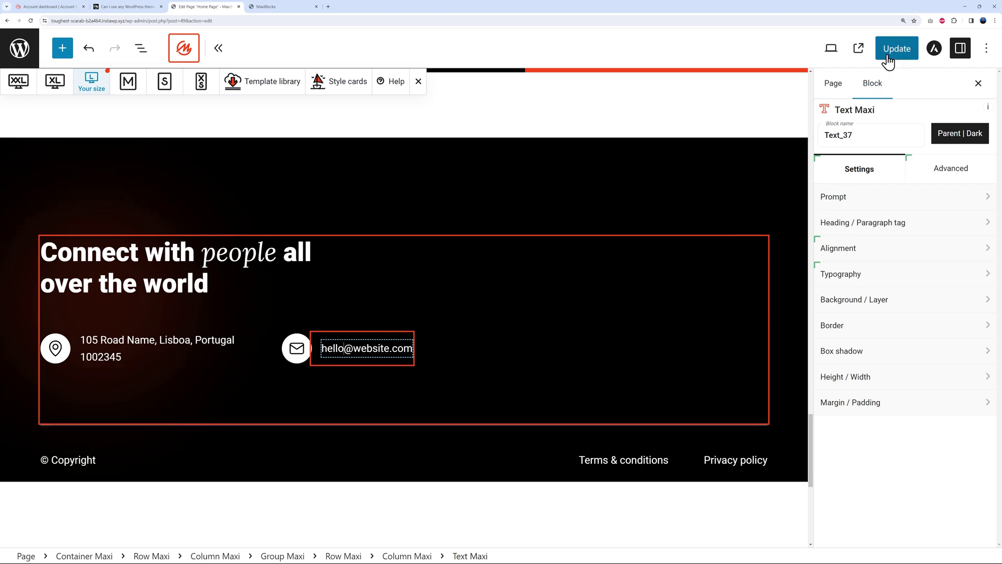
{"action": "left_click", "coordinate": [890, 52]}
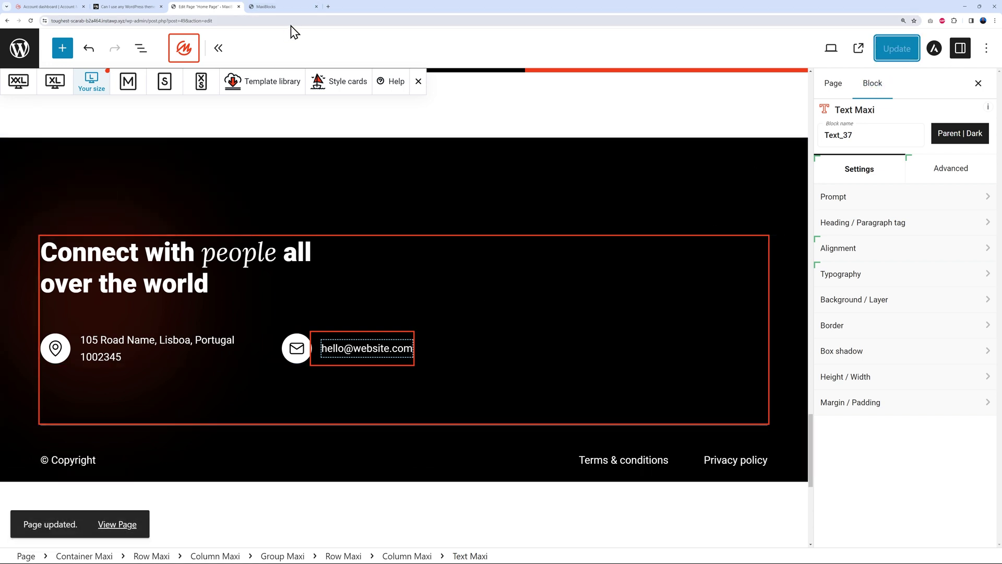
{"action": "left_click", "coordinate": [859, 50]}
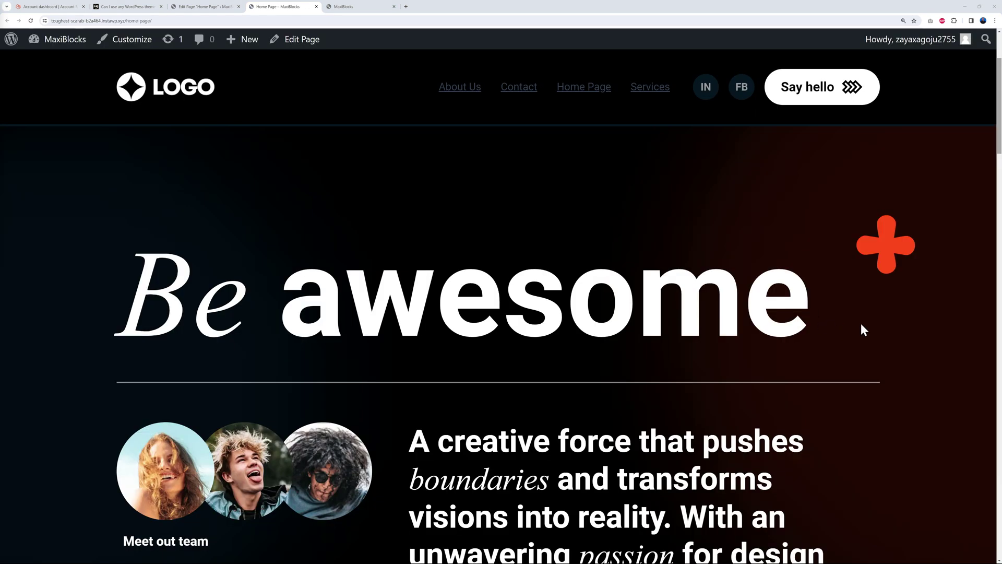
Step: Scroll the live Home Page down to the footer, then jump back to the top
{"action": "scroll", "coordinate": [896, 321], "scroll_direction": "down", "scroll_amount": 5}
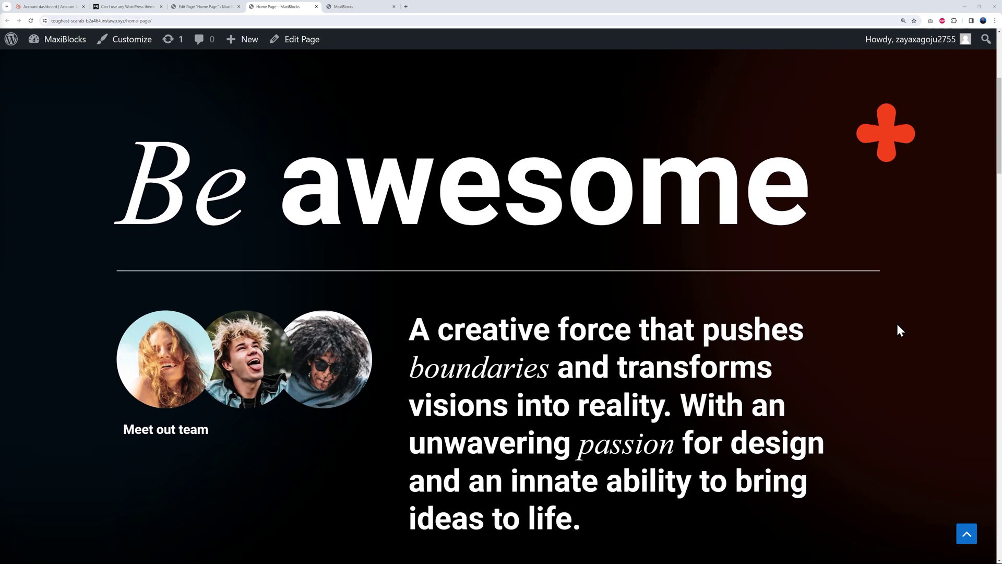
{"action": "scroll", "coordinate": [906, 327], "scroll_direction": "down", "scroll_amount": 10}
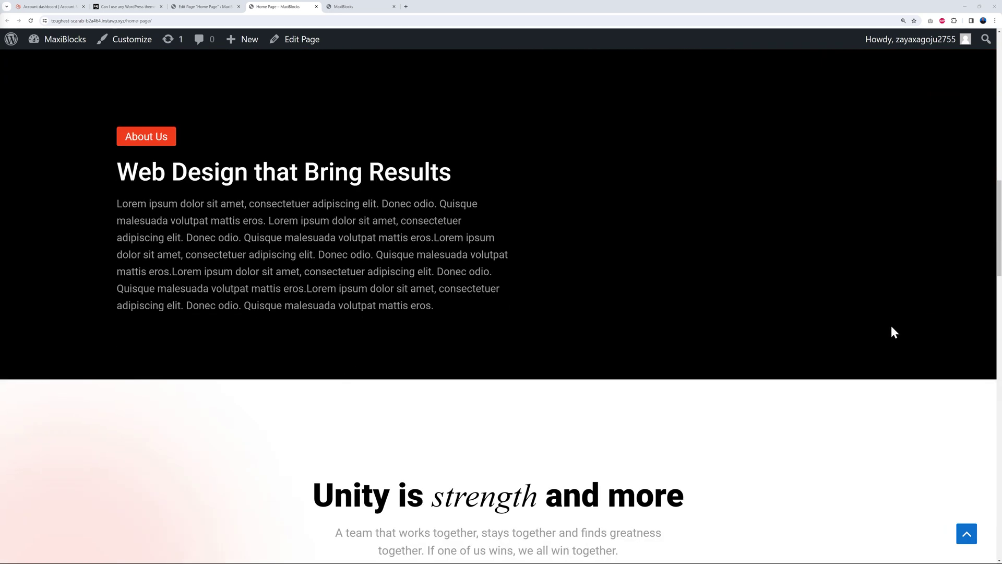
{"action": "scroll", "coordinate": [896, 334], "scroll_direction": "down", "scroll_amount": 8}
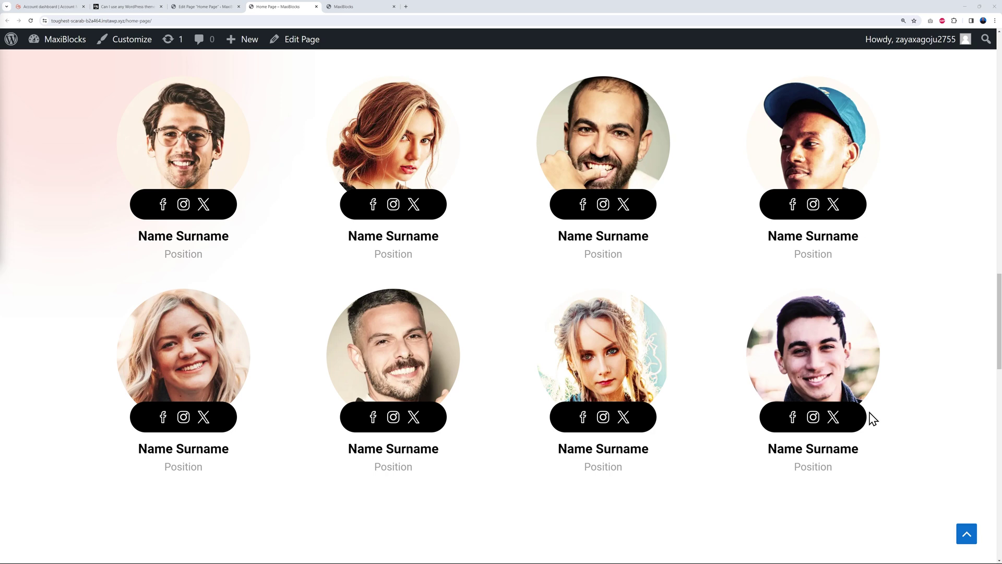
{"action": "scroll", "coordinate": [873, 417], "scroll_direction": "down", "scroll_amount": 8}
{"action": "scroll", "coordinate": [938, 373], "scroll_direction": "down", "scroll_amount": 9}
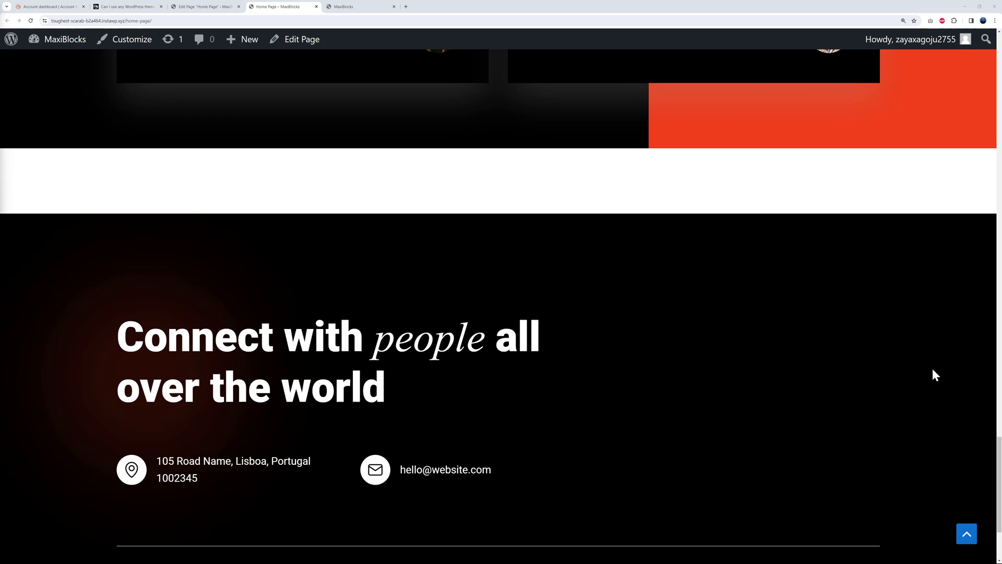
{"action": "scroll", "coordinate": [933, 369], "scroll_direction": "down", "scroll_amount": 3}
{"action": "scroll", "coordinate": [943, 371], "scroll_direction": "up", "scroll_amount": 1}
{"action": "scroll", "coordinate": [957, 376], "scroll_direction": "up", "scroll_amount": 1}
{"action": "key", "text": "Home"}
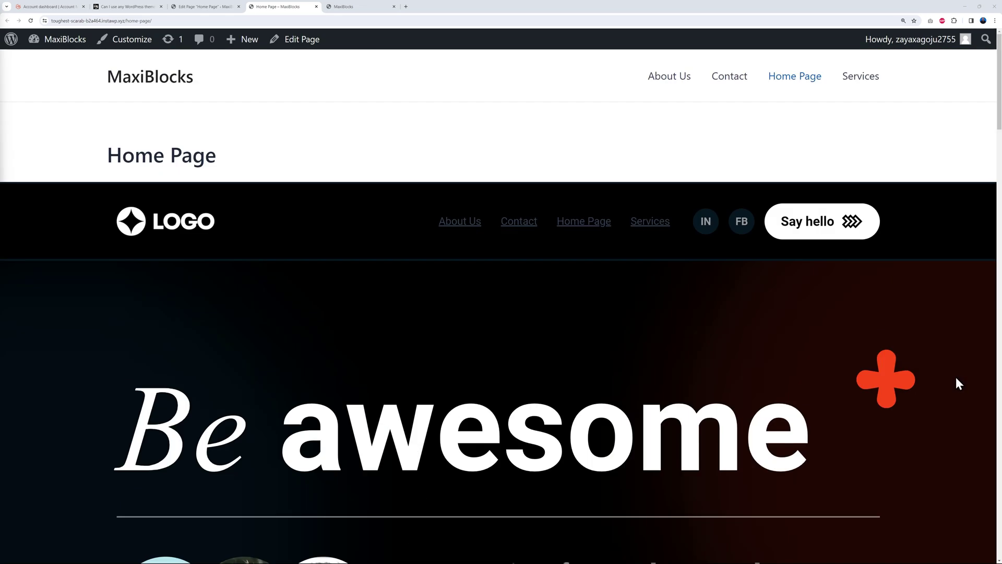
{"action": "scroll", "coordinate": [957, 378], "scroll_direction": "down", "scroll_amount": 3}
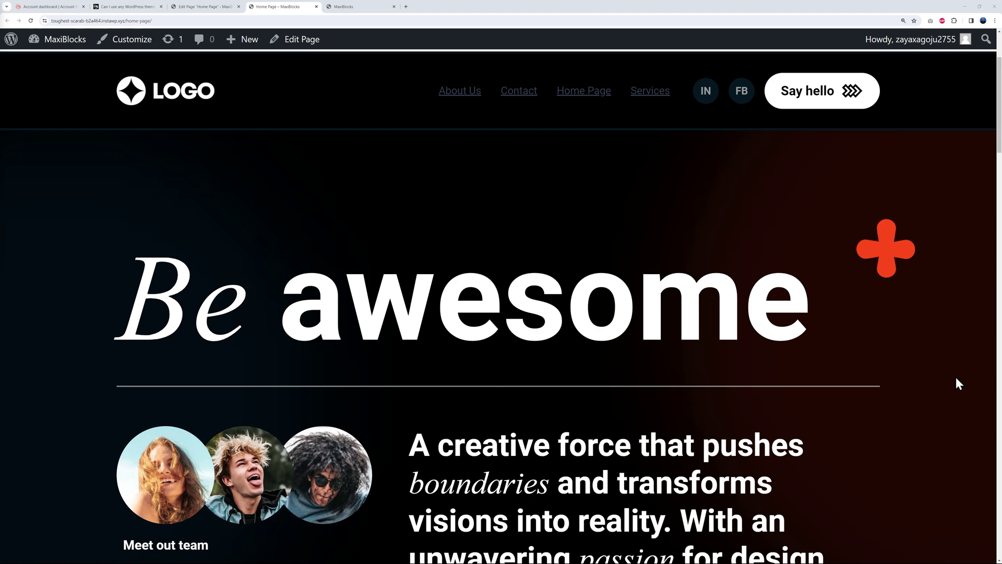